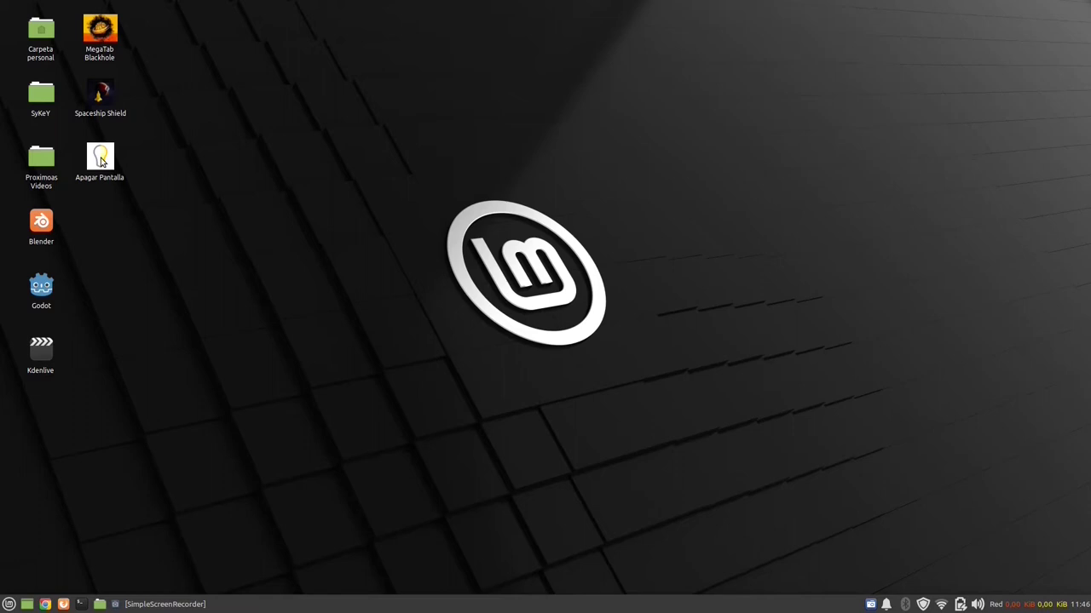
- Run the Apagar Pantalla desktop launcher, and copy the command from its launcher settings
{"action": "mouse_move", "coordinate": [101, 161]}
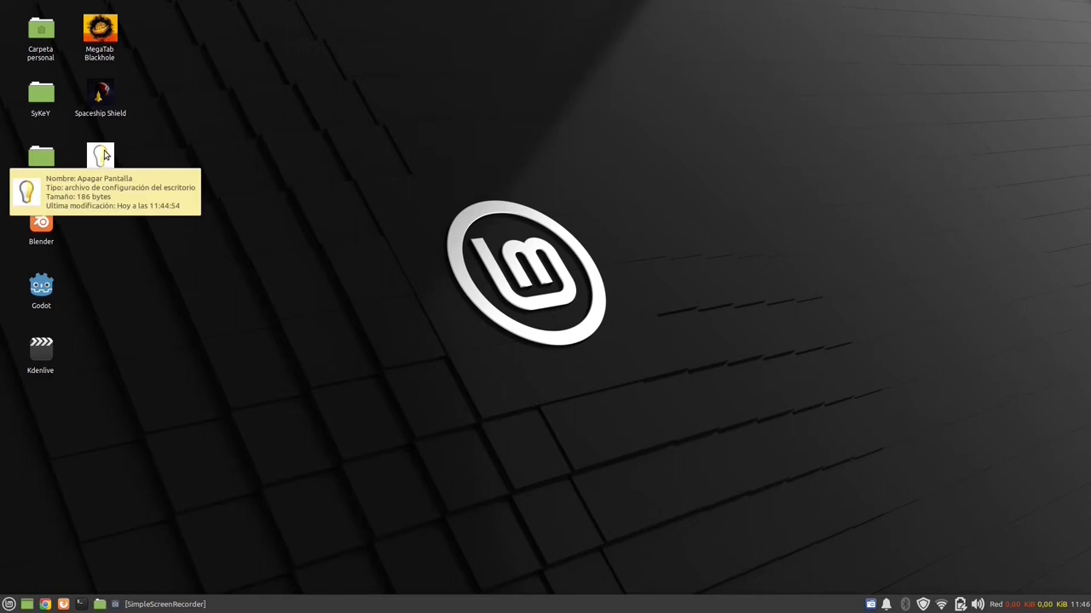
{"action": "double_click", "coordinate": [101, 156]}
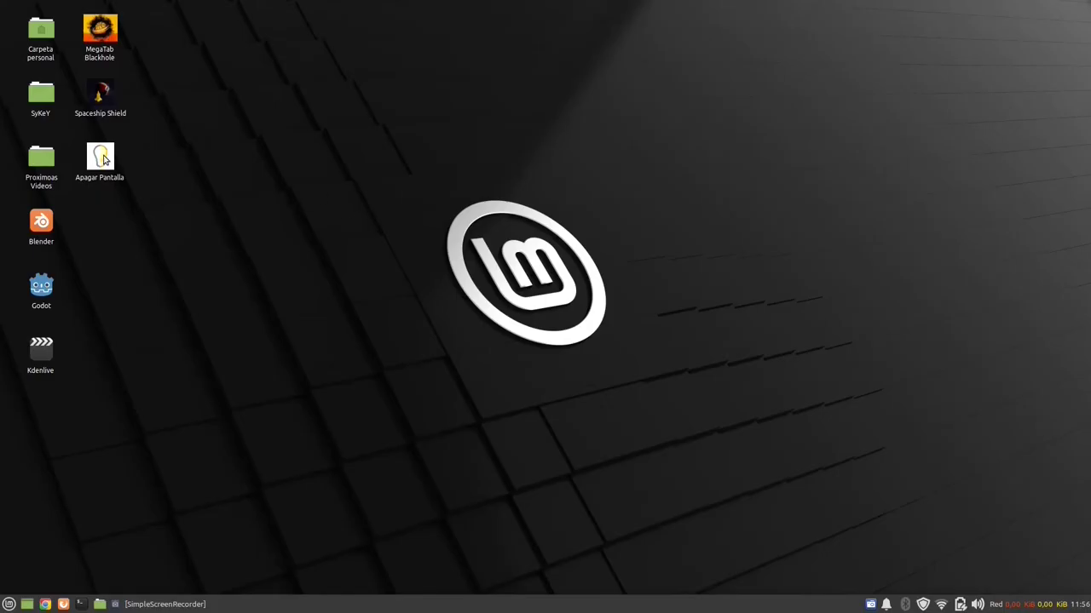
{"action": "right_click", "coordinate": [104, 157]}
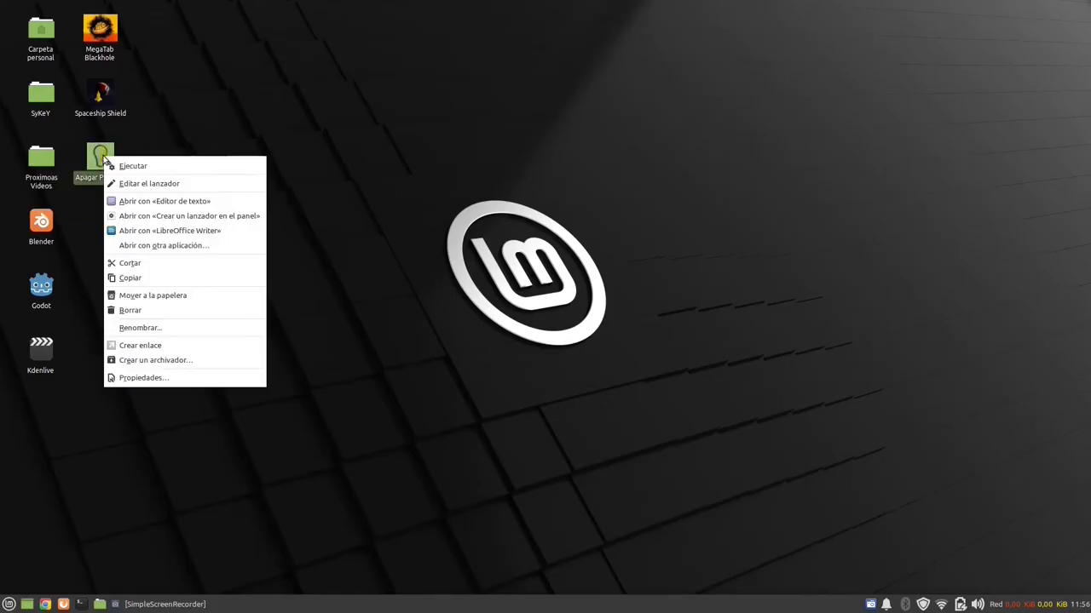
{"action": "left_click", "coordinate": [153, 185]}
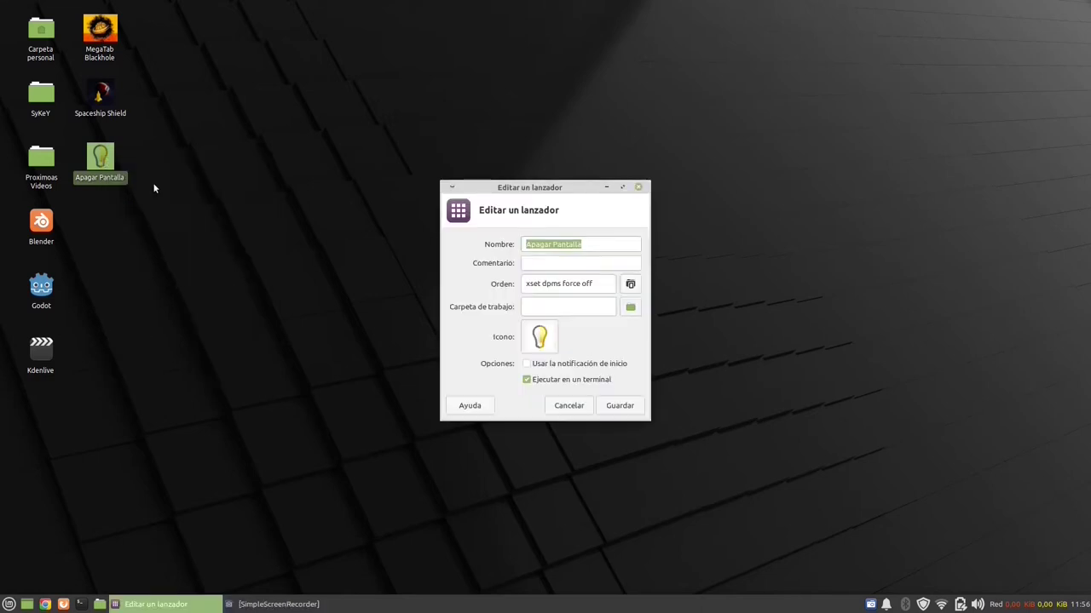
{"action": "left_click_drag", "start_coordinate": [602, 284], "coordinate": [533, 285]}
{"action": "right_click", "coordinate": [535, 286]}
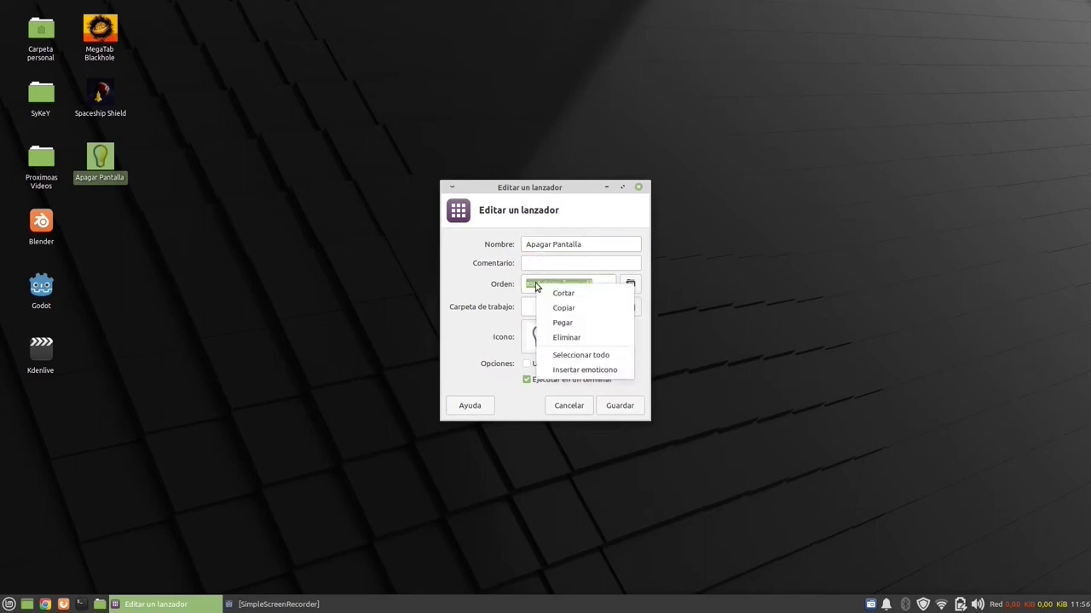
{"action": "left_click", "coordinate": [575, 309]}
- Run the copied command xset dpms force off in a desktop terminal, and close the terminal and the launcher editor
{"action": "right_click", "coordinate": [335, 219]}
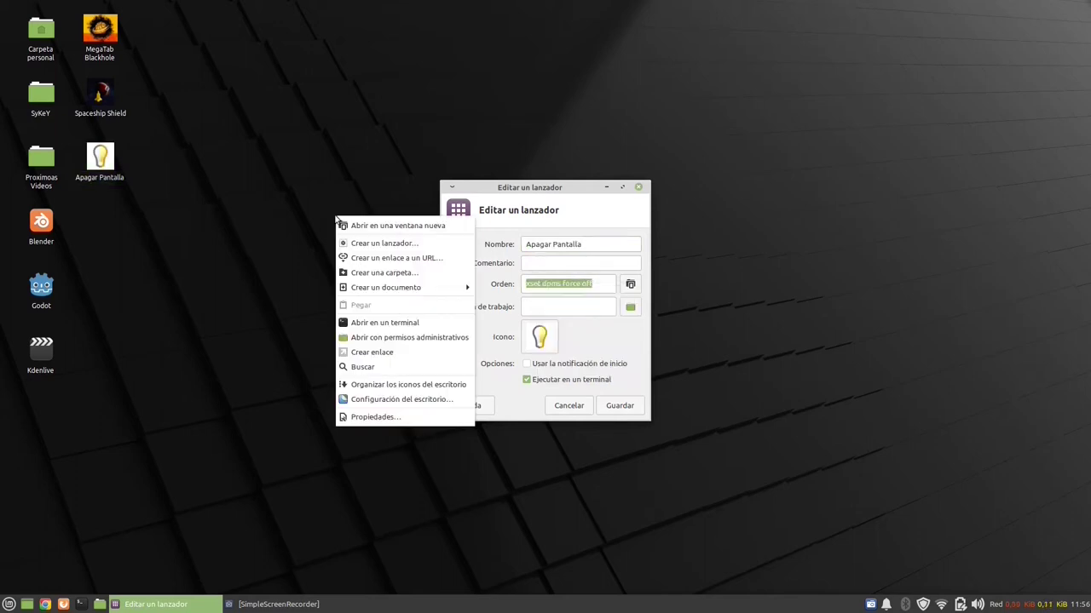
{"action": "left_click", "coordinate": [374, 325]}
{"action": "right_click", "coordinate": [446, 248]}
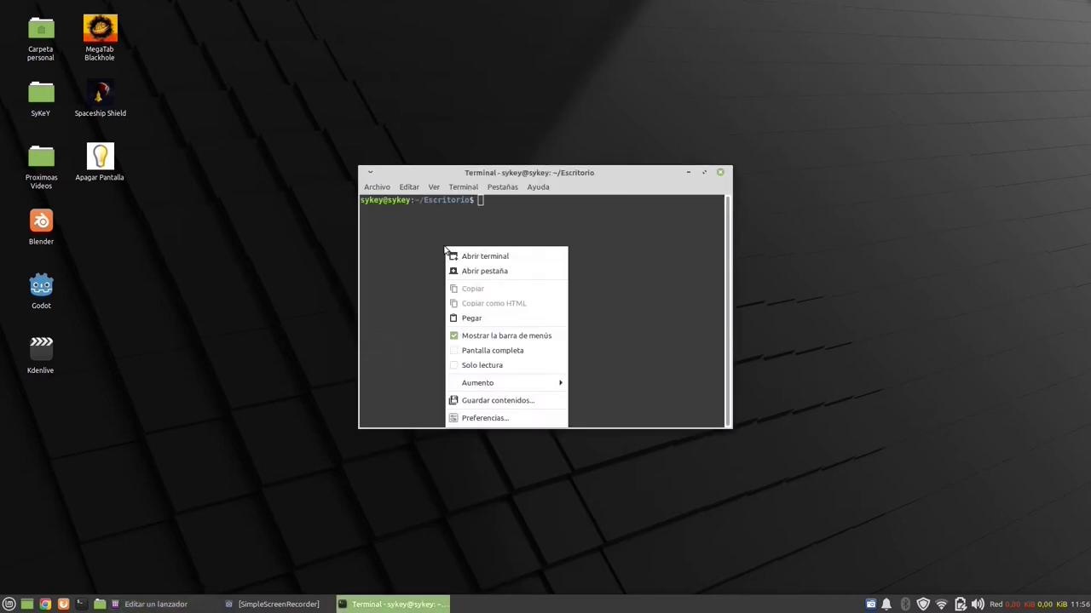
{"action": "left_click", "coordinate": [485, 319]}
{"action": "key", "text": "Return"}
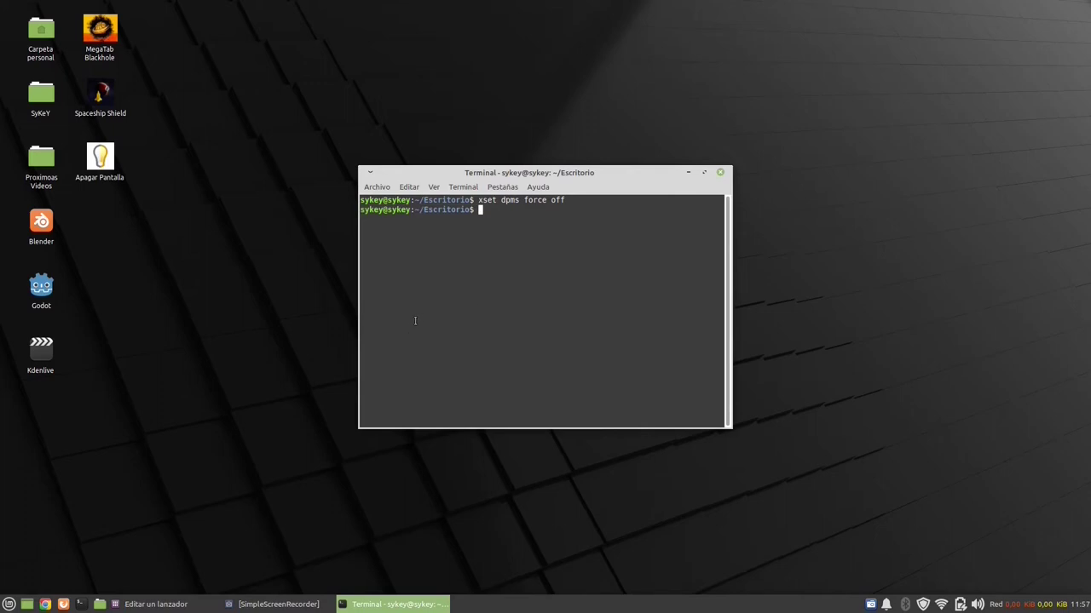
{"action": "left_click", "coordinate": [721, 174]}
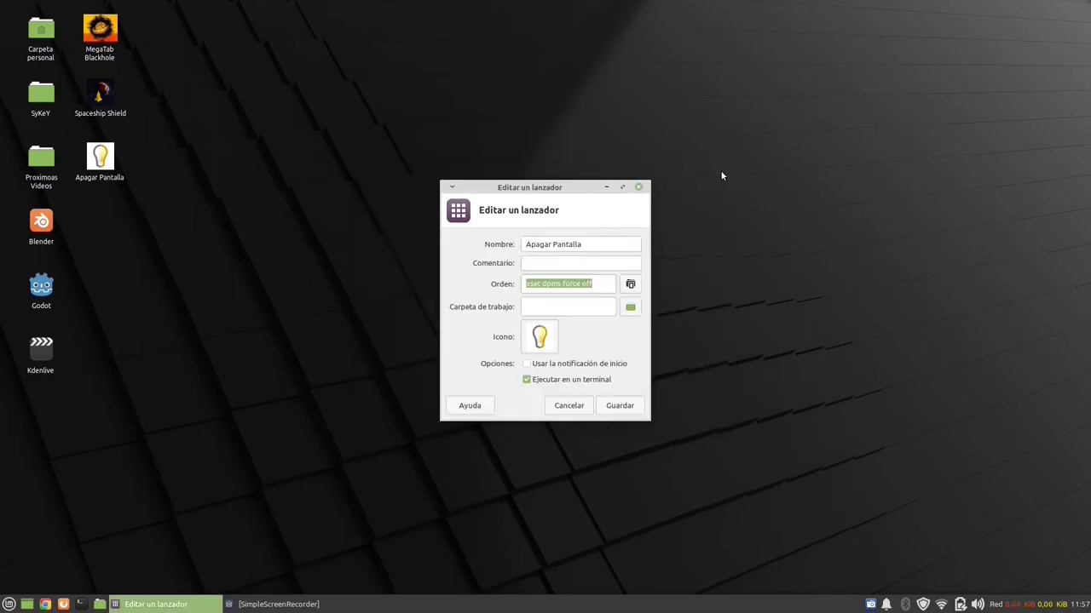
{"action": "left_click", "coordinate": [639, 188]}
- View the form for creating a desktop launcher without creating one, and run the existing Apagar Pantalla launcher
{"action": "right_click", "coordinate": [245, 209]}
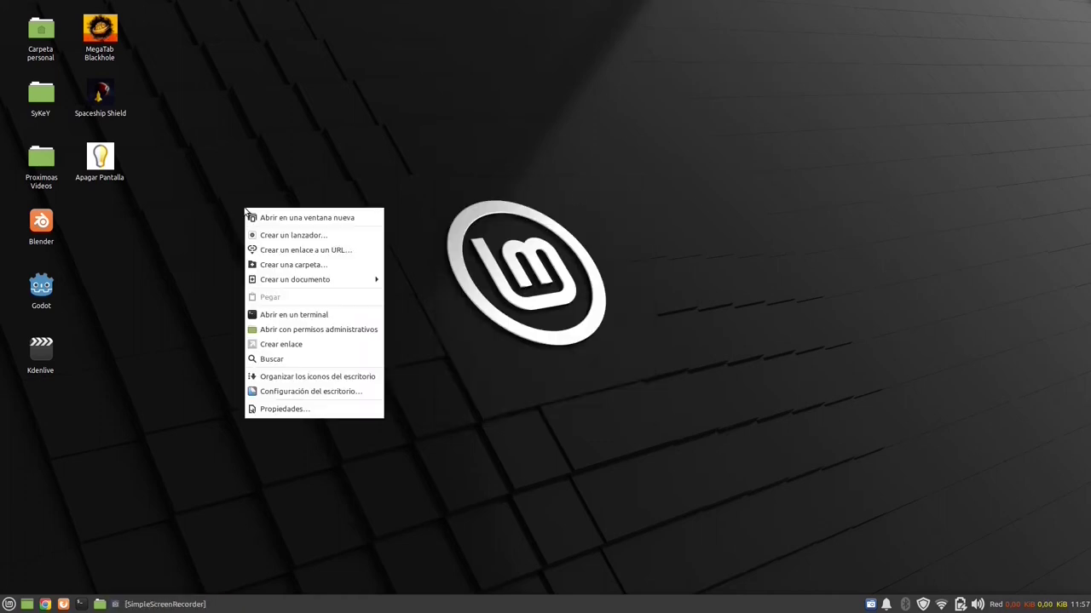
{"action": "left_click", "coordinate": [302, 238]}
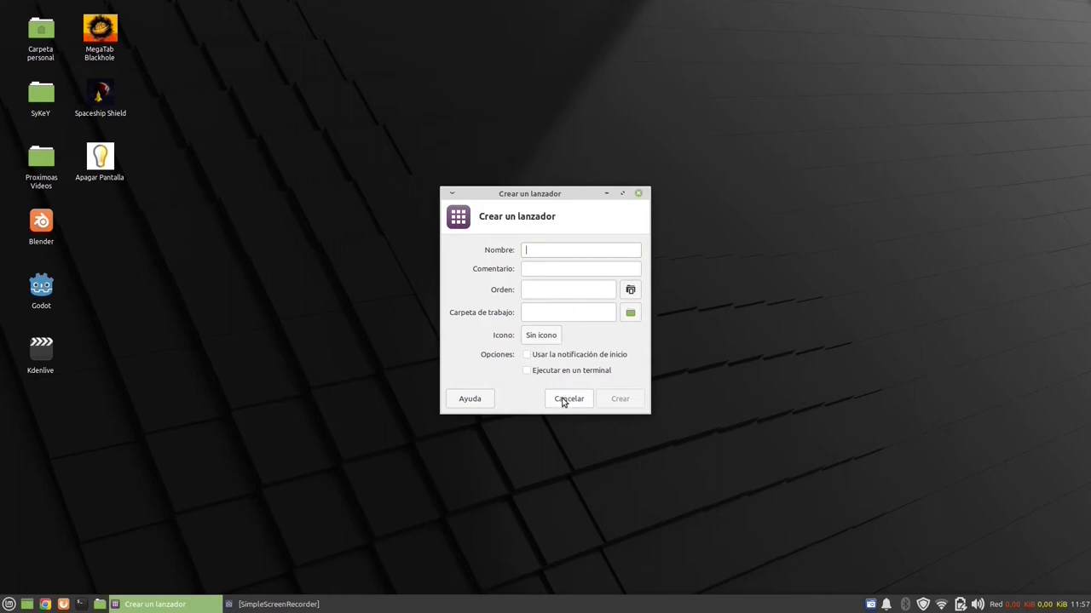
{"action": "left_click", "coordinate": [563, 400]}
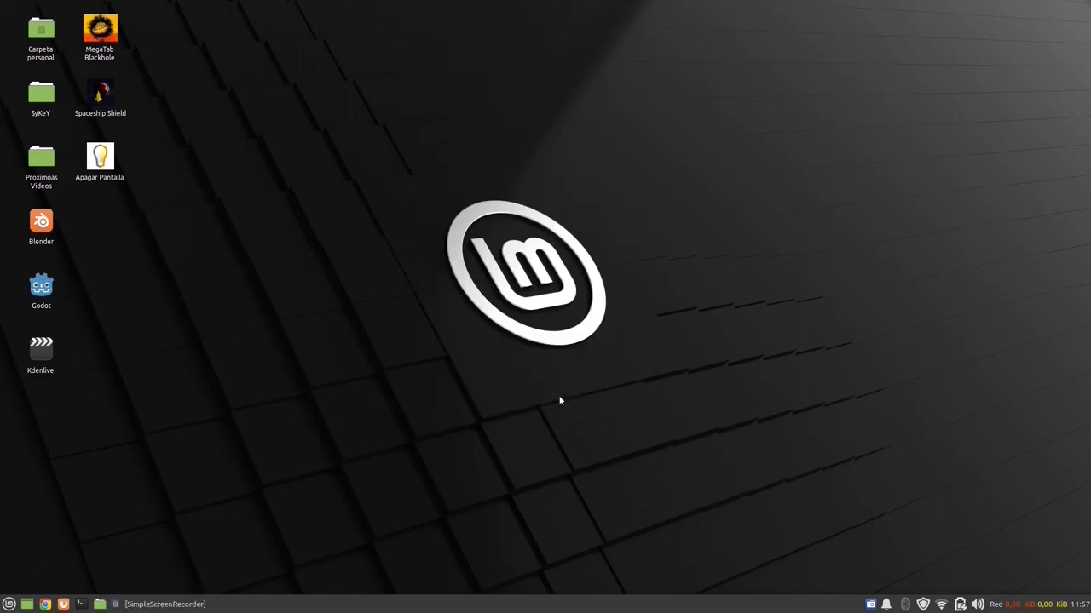
{"action": "double_click", "coordinate": [99, 157]}
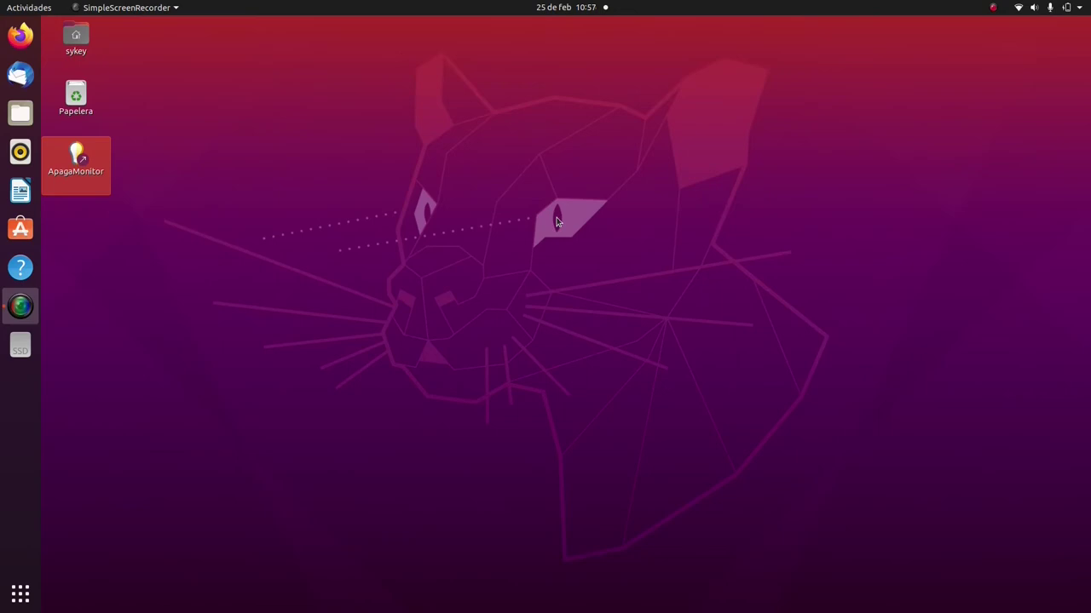
- Open the ApagaMonitor desktop launcher in Editor de textos and move its window clear of the desktop icons
{"action": "right_click", "coordinate": [79, 160]}
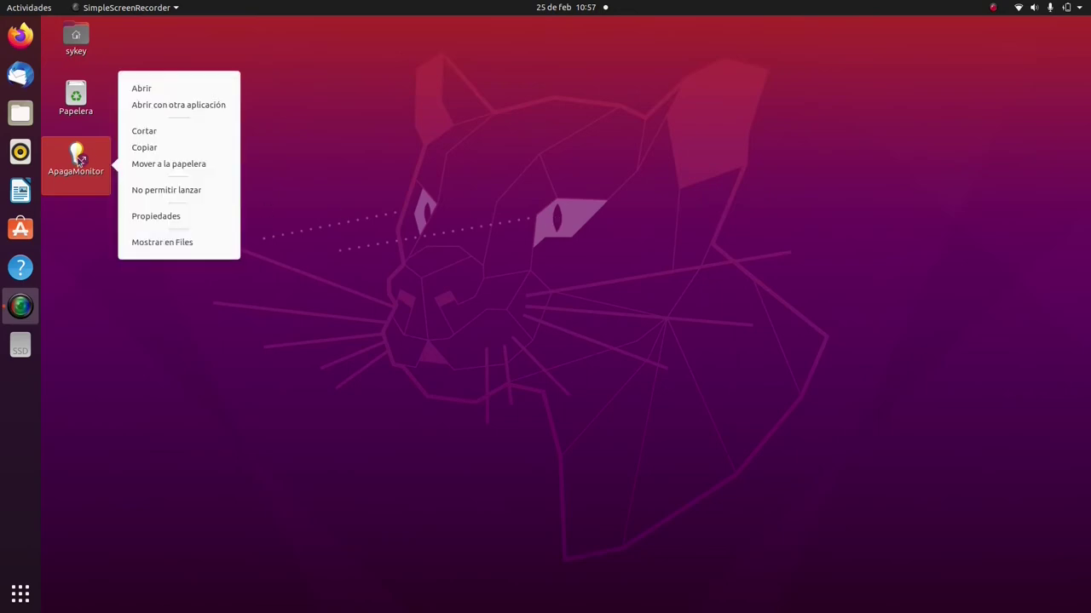
{"action": "left_click", "coordinate": [189, 109]}
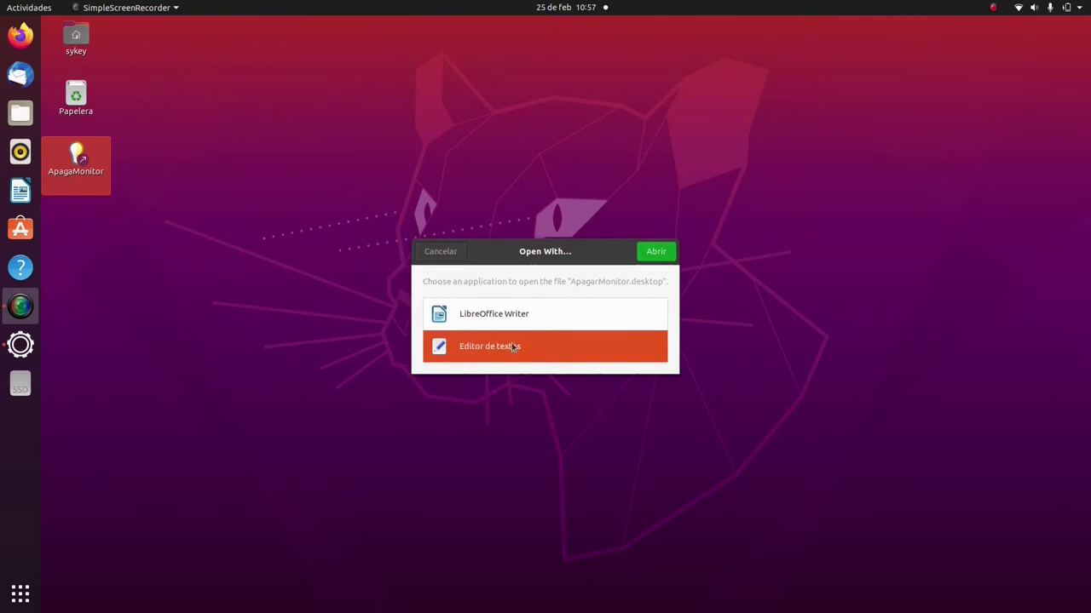
{"action": "left_click", "coordinate": [652, 255]}
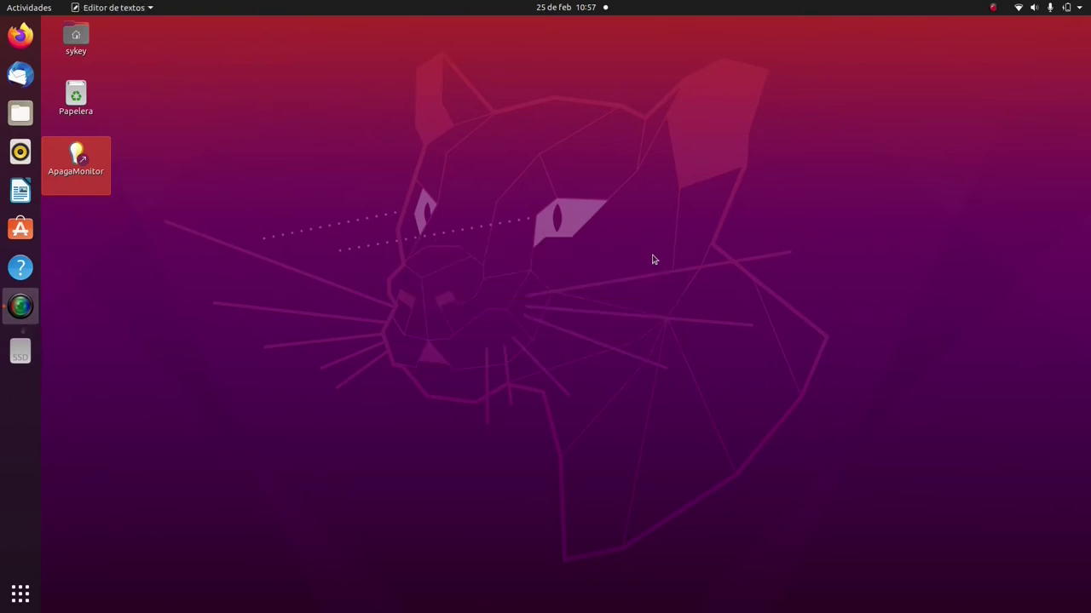
{"action": "left_click_drag", "start_coordinate": [184, 85], "coordinate": [600, 85]}
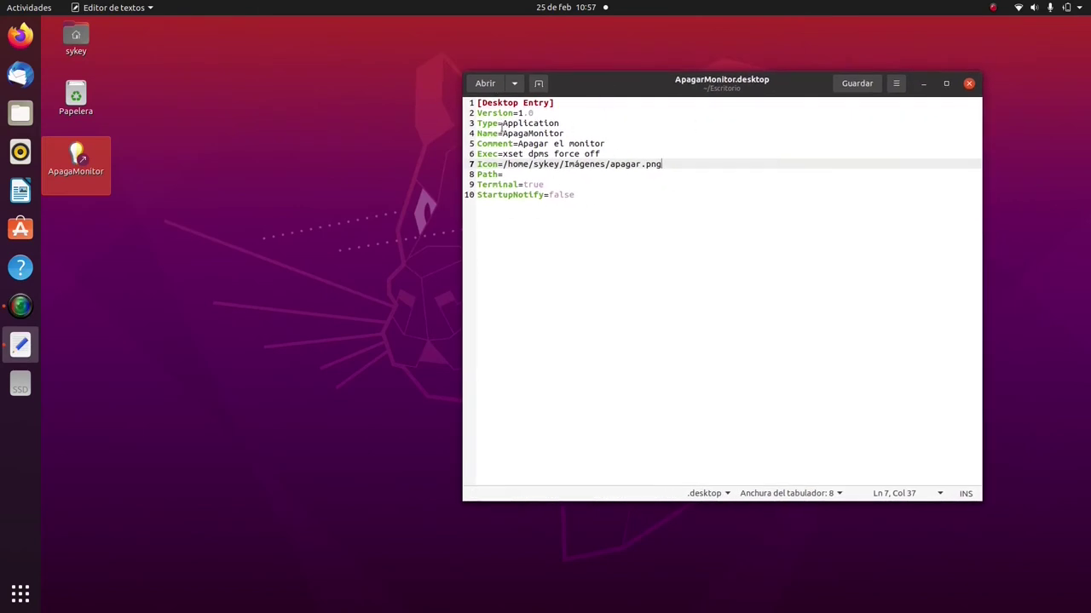
- Highlight the full desktop entry text, and find the text editor by searching the applications for gedit
{"action": "left_click_drag", "start_coordinate": [498, 197], "coordinate": [515, 128]}
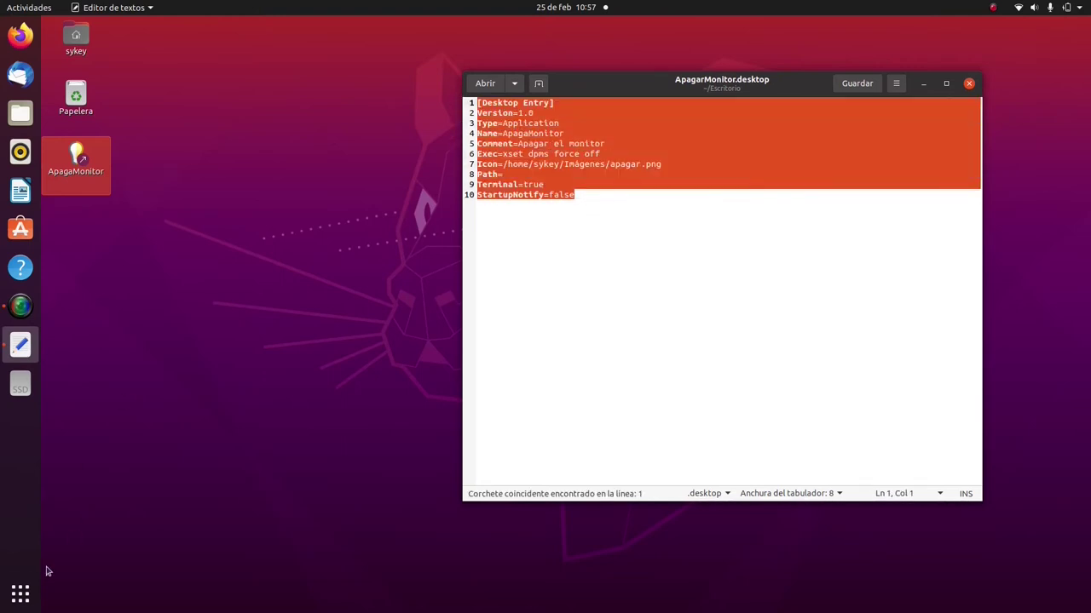
{"action": "left_click", "coordinate": [15, 600]}
{"action": "type", "text": "gedit"}
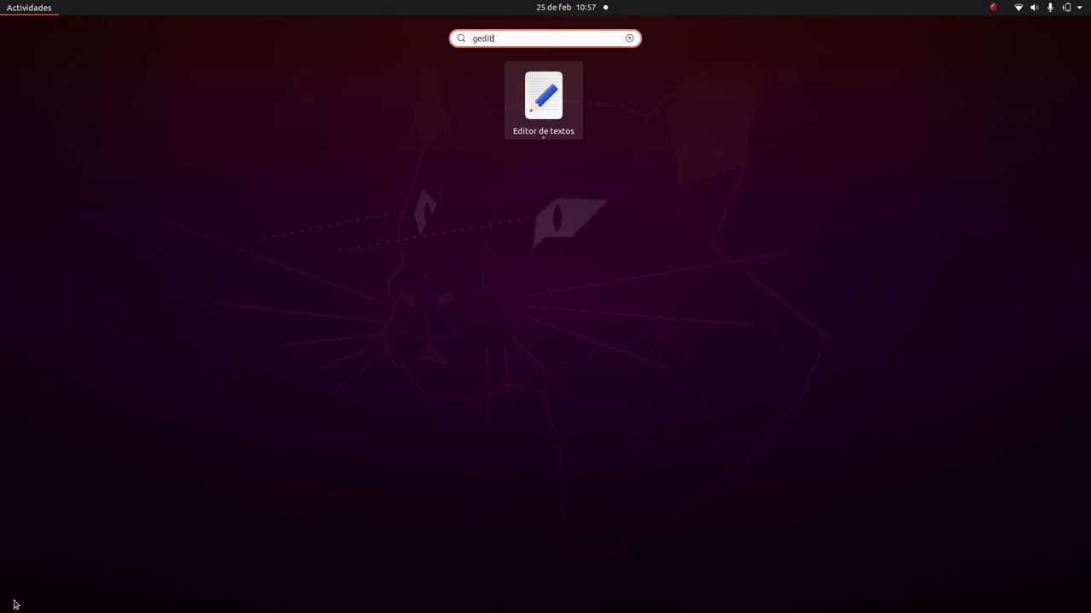
{"action": "key", "text": "Return"}
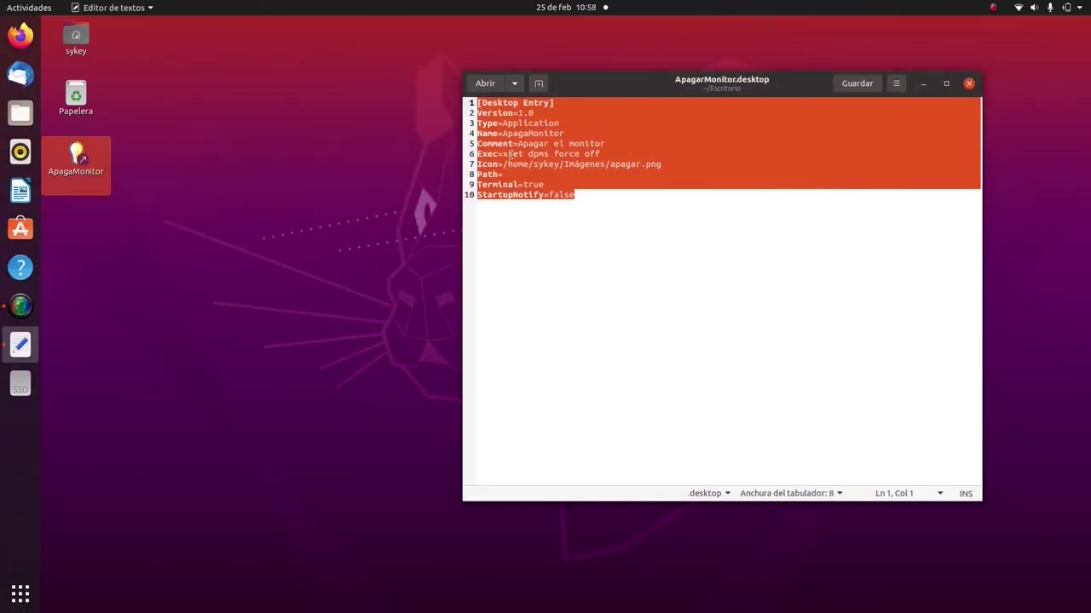
- Change the desktop entry's Name to ApagaPantalla and its Comment to "Apaga la pantalla"
{"action": "left_click", "coordinate": [613, 199]}
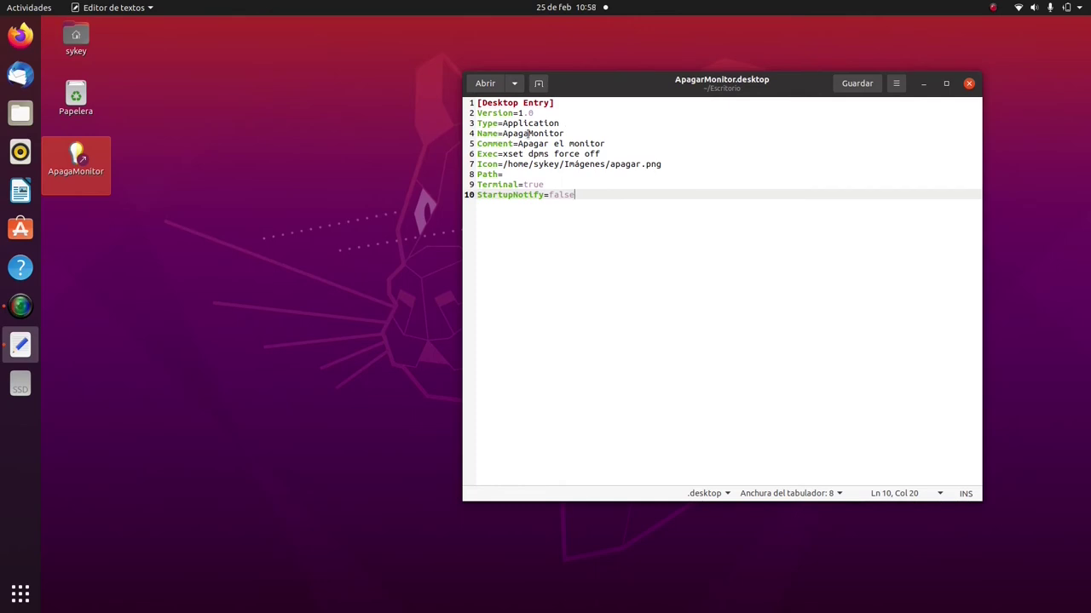
{"action": "left_click_drag", "start_coordinate": [527, 133], "coordinate": [572, 133]}
{"action": "type", "text": "Pantalla"}
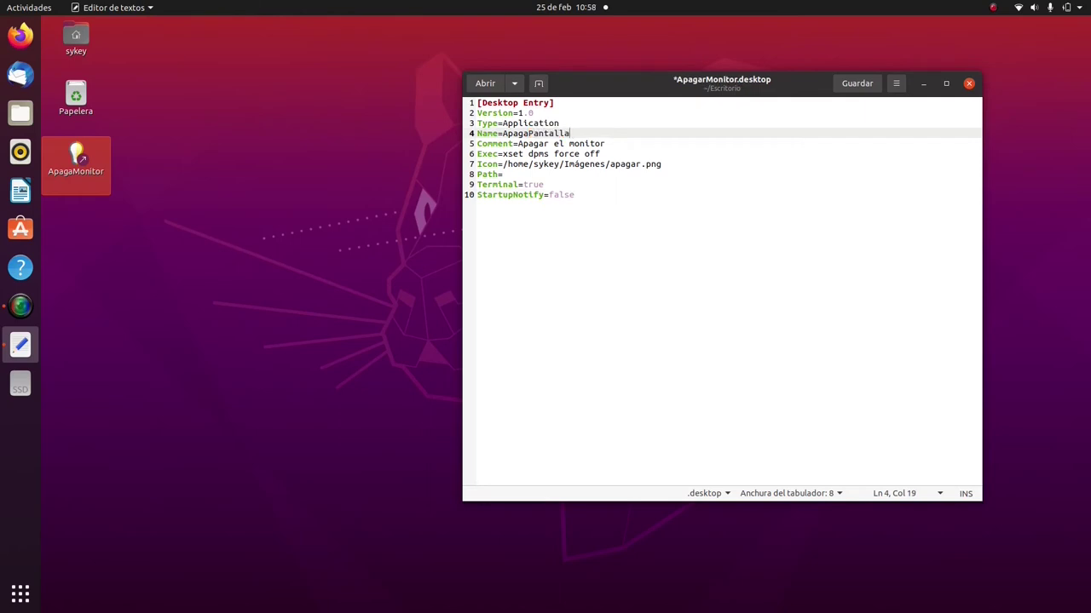
{"action": "left_click_drag", "start_coordinate": [542, 143], "coordinate": [604, 144]}
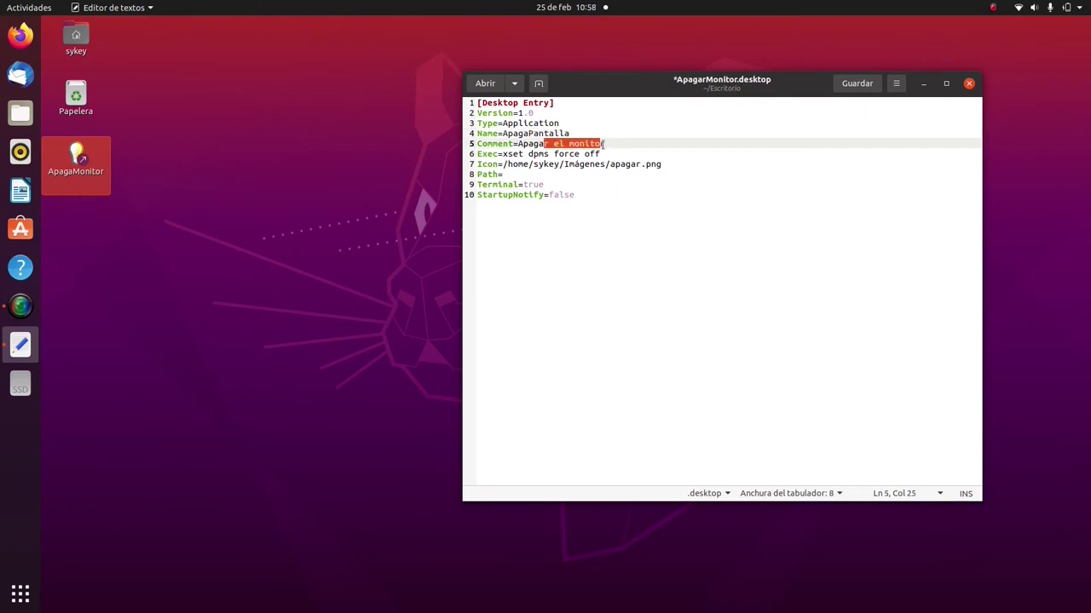
{"action": "type", "text": "la pantalla"}
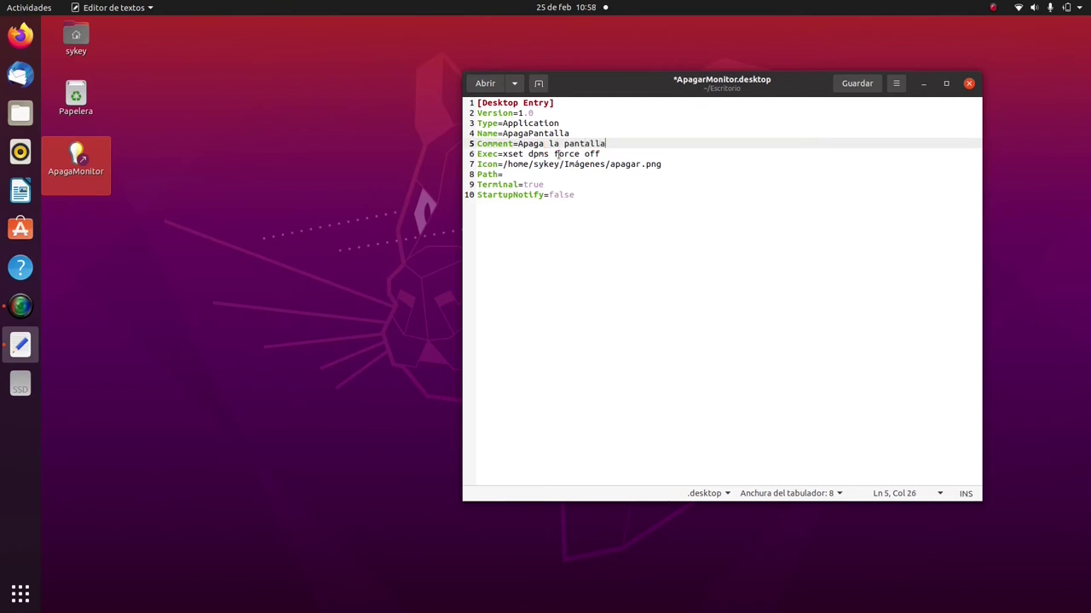
- Review the Exec command and the Icon path in the desktop entry by highlighting them
{"action": "left_click_drag", "start_coordinate": [502, 153], "coordinate": [618, 153]}
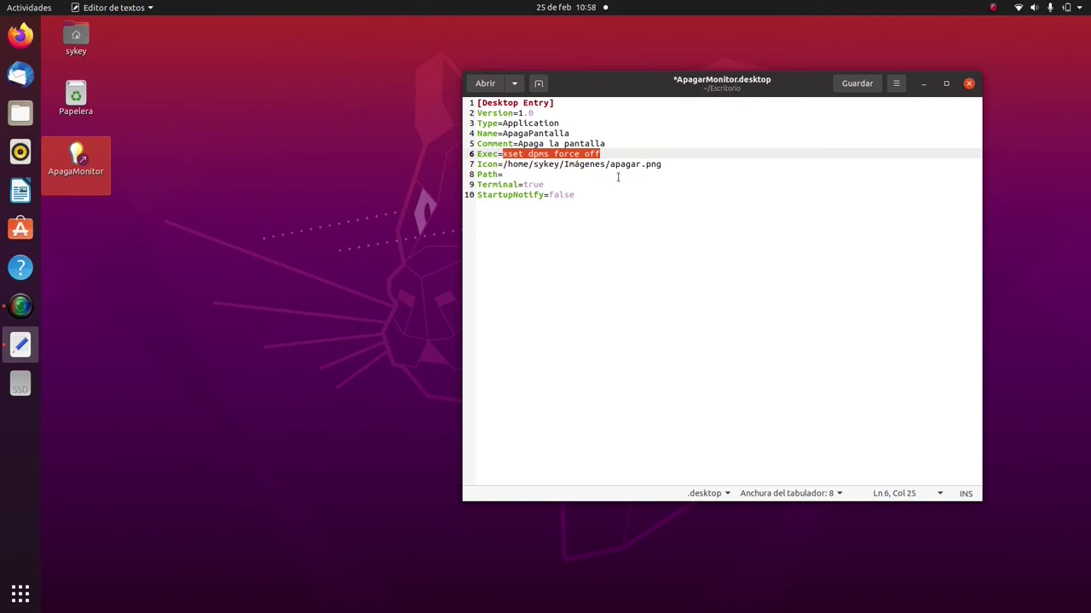
{"action": "left_click", "coordinate": [582, 167]}
{"action": "left_click_drag", "start_coordinate": [508, 165], "coordinate": [662, 165]}
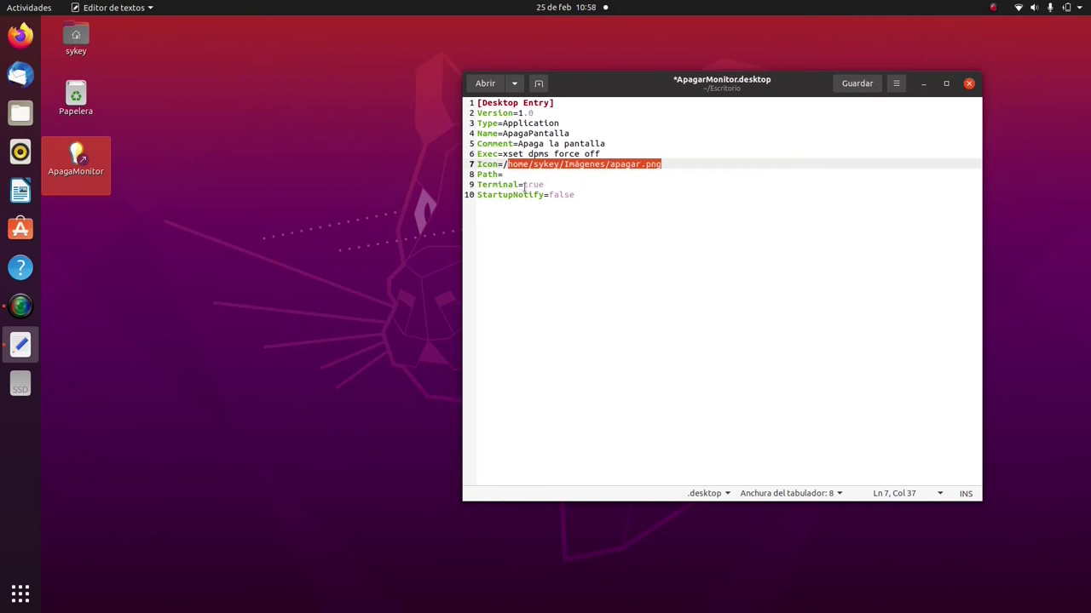
{"action": "left_click_drag", "start_coordinate": [504, 155], "coordinate": [615, 155]}
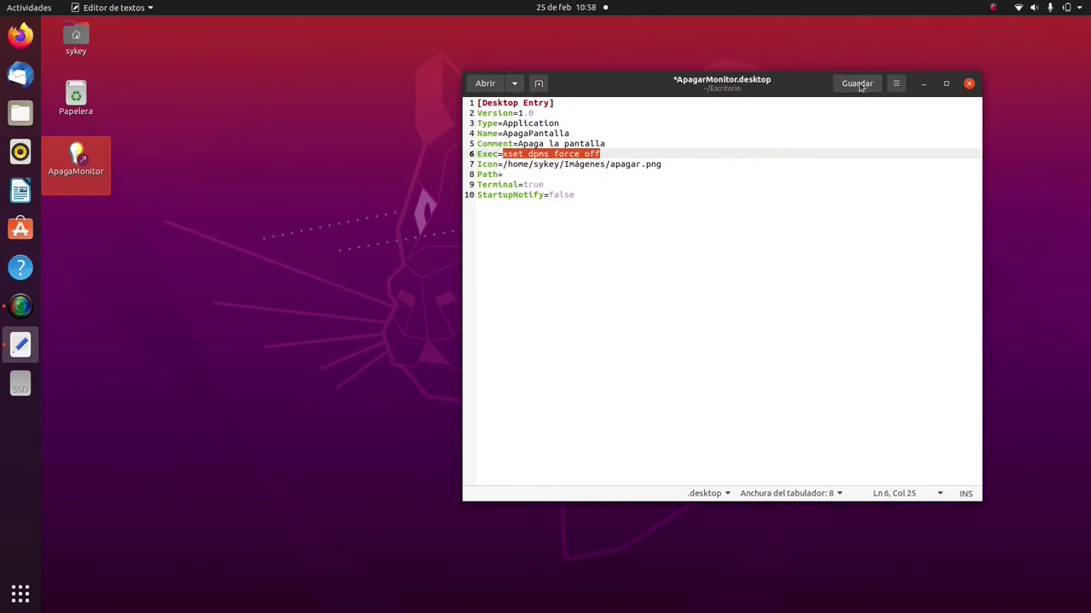
- Save the entry as a new file named ApagarPantalla.desktop in the Escritorio folder
{"action": "left_click", "coordinate": [895, 84]}
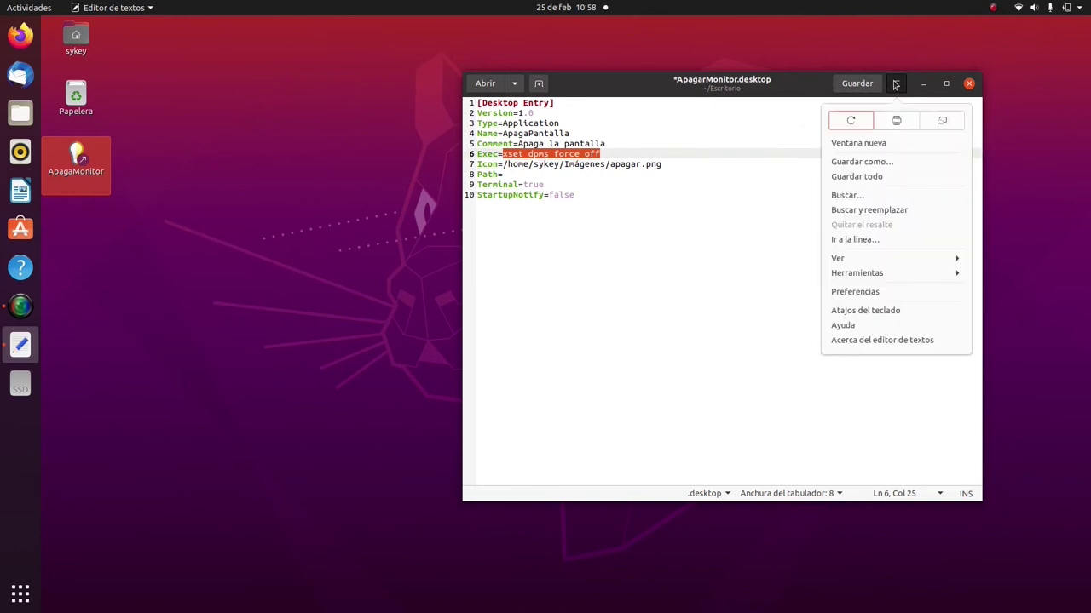
{"action": "left_click", "coordinate": [873, 164]}
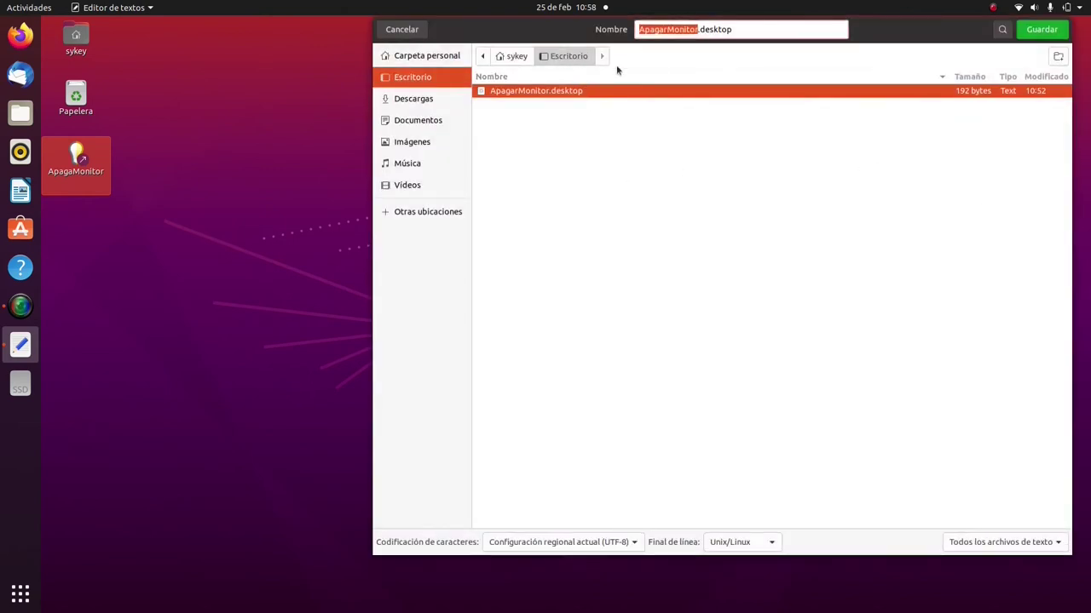
{"action": "left_click", "coordinate": [669, 29]}
{"action": "key", "text": "shift+Right"}
{"action": "key", "text": "shift+Right"}
{"action": "key", "text": "shift+Right"}
{"action": "key", "text": "shift+Right"}
{"action": "type", "text": "Pantalla"}
{"action": "left_click", "coordinate": [1051, 30]}
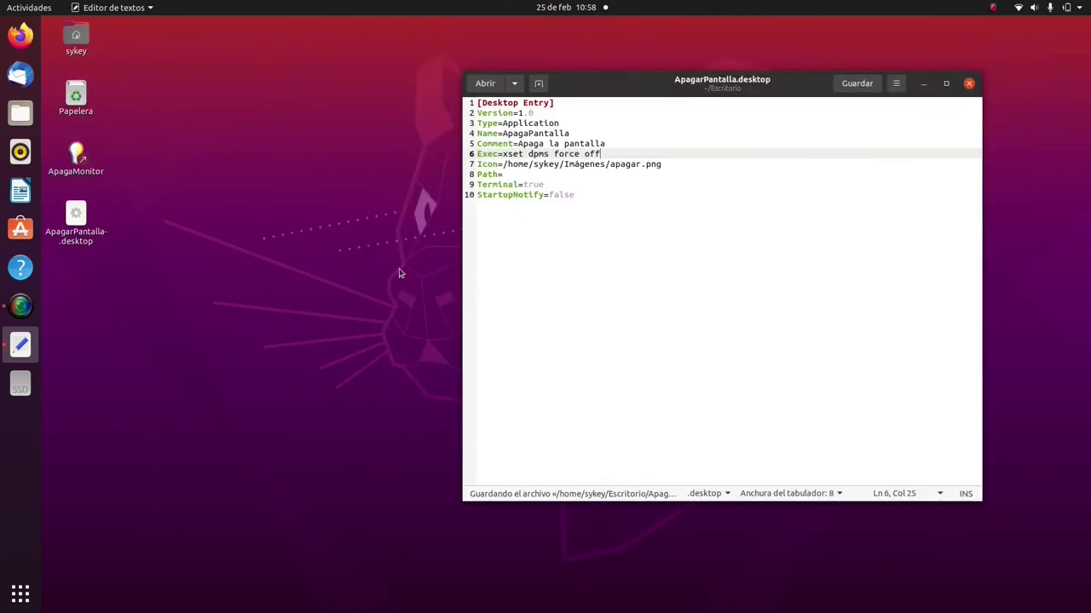
- Close the text editor and allow launching for the ApagarPantalla.desktop file on the desktop
{"action": "left_click", "coordinate": [969, 83]}
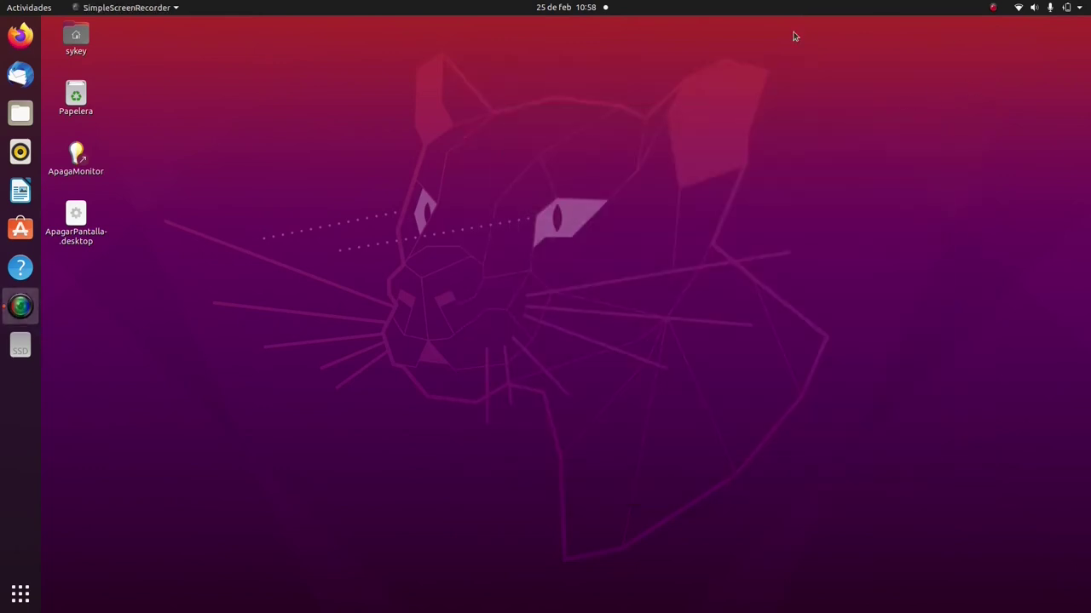
{"action": "left_click", "coordinate": [76, 222]}
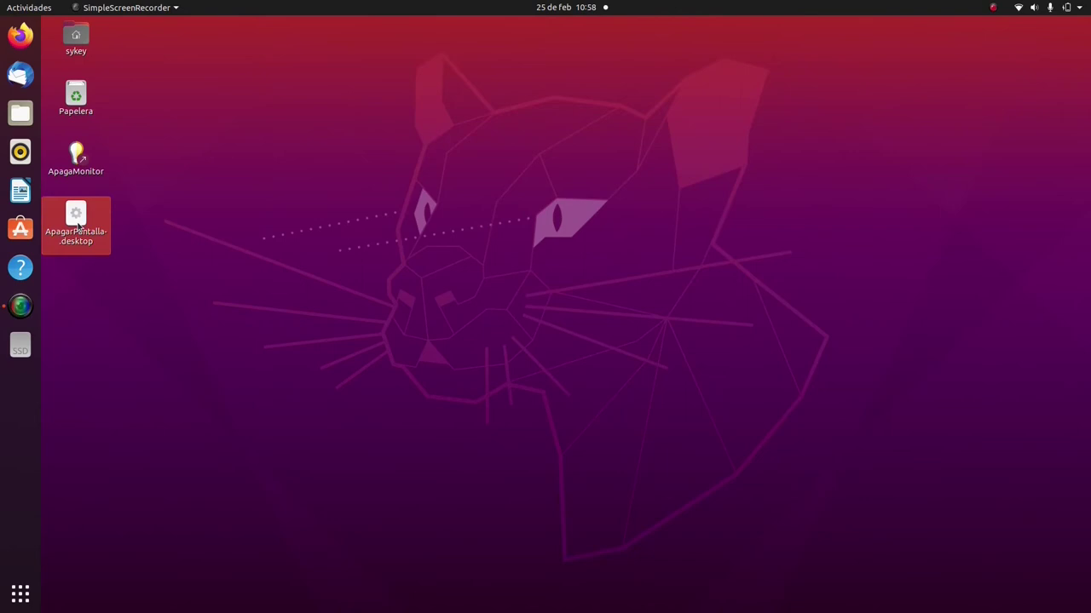
{"action": "right_click", "coordinate": [78, 225]}
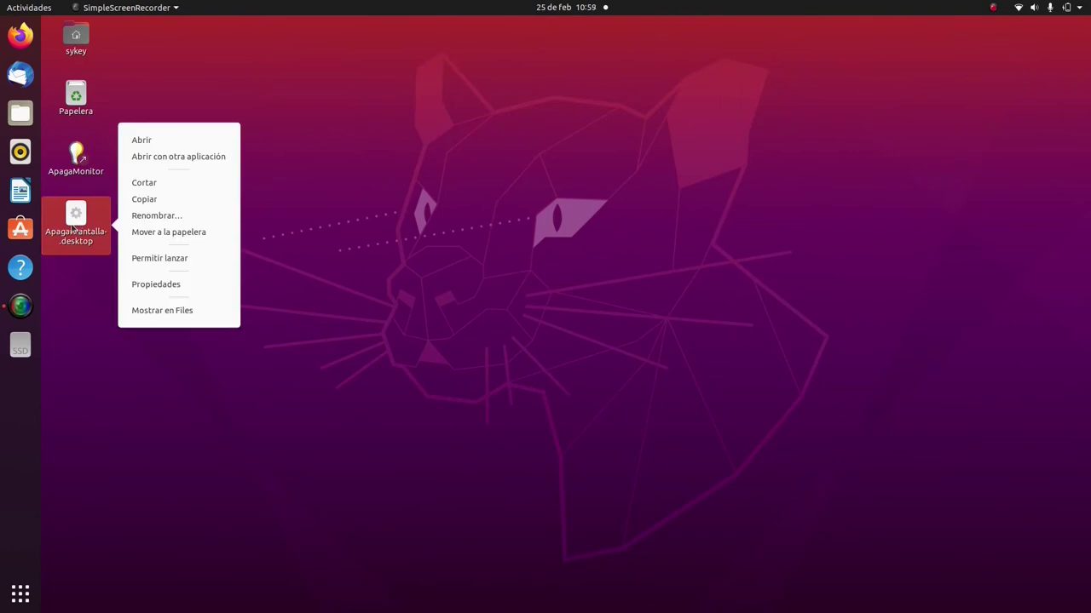
{"action": "left_click", "coordinate": [170, 261]}
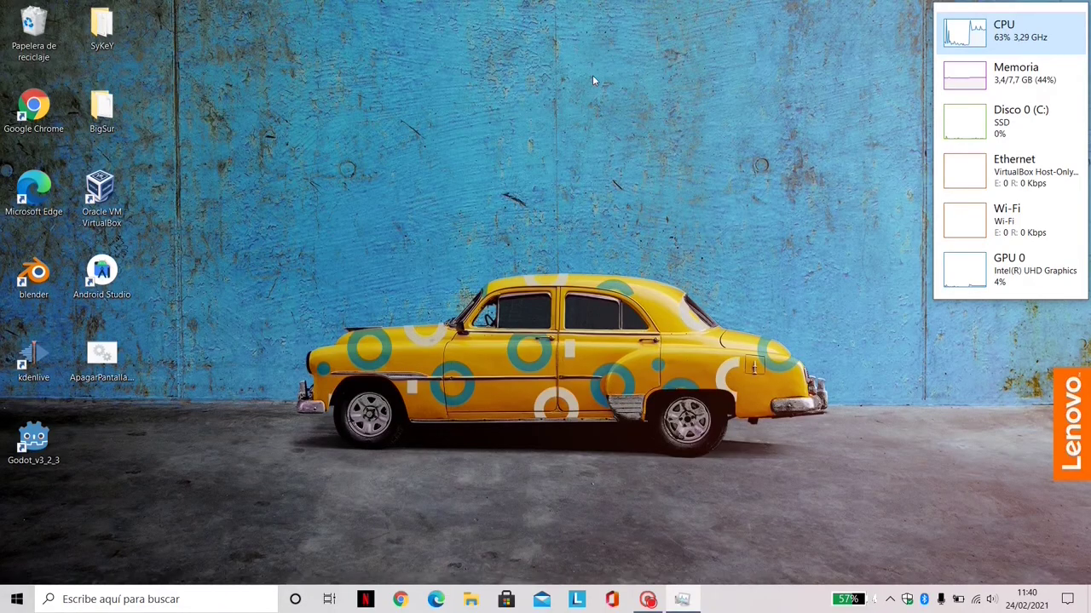
- Open ApagarPantalla.bat for editing, highlight its PowerShell command to examine it, and close the file
{"action": "right_click", "coordinate": [106, 356]}
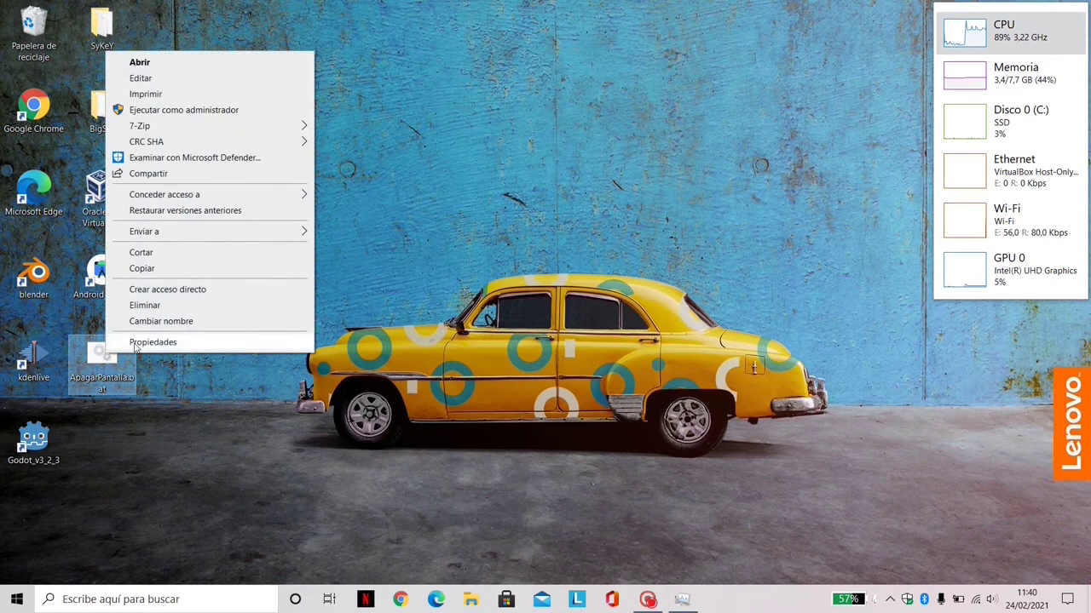
{"action": "left_click", "coordinate": [177, 77]}
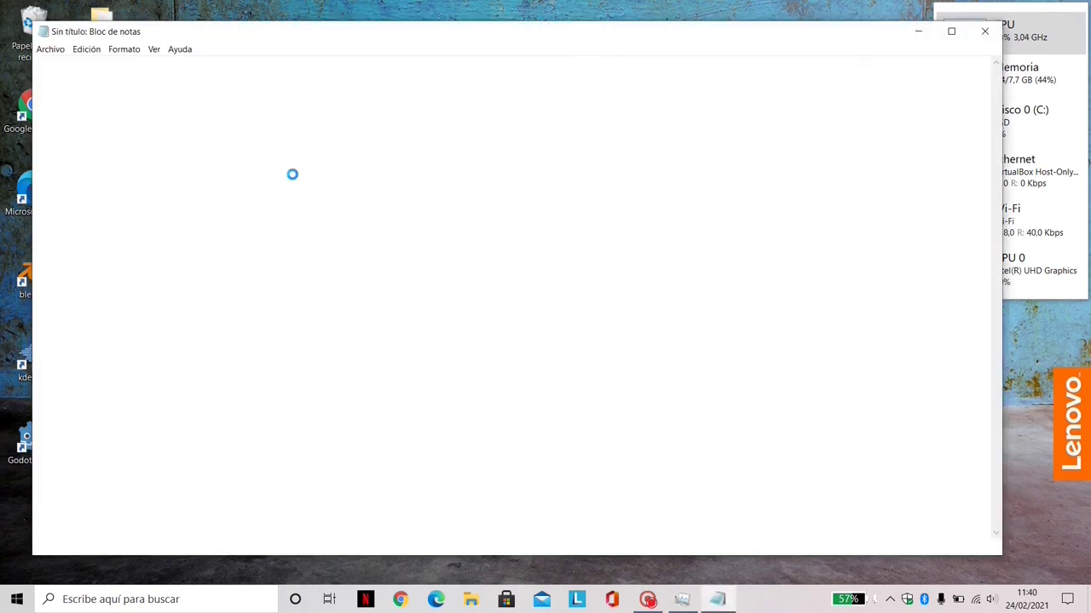
{"action": "key", "text": "ctrl+a"}
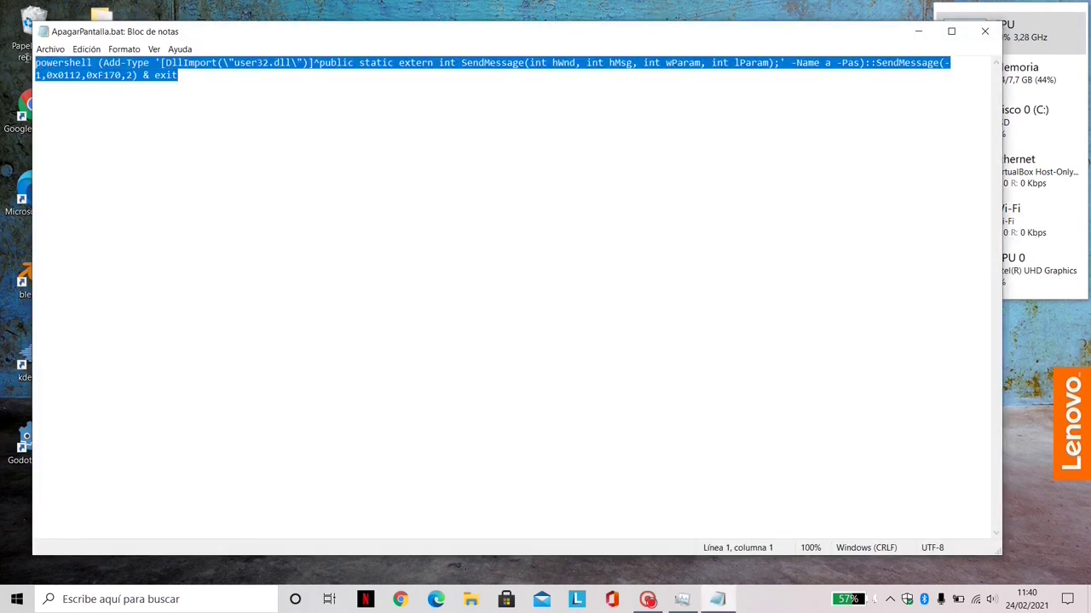
{"action": "left_click", "coordinate": [984, 31]}
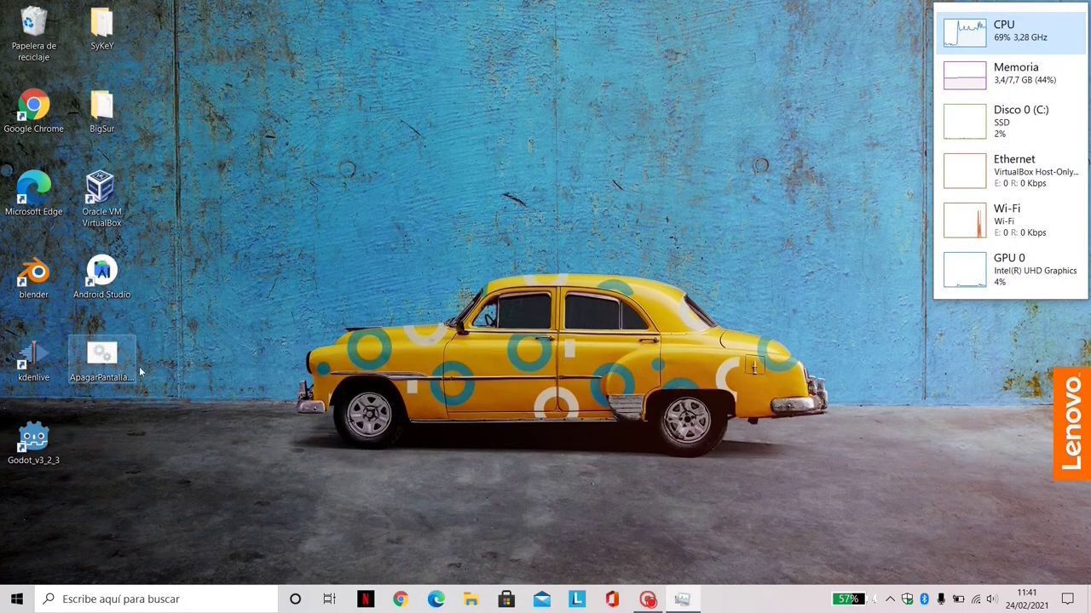
- Create a new text document on the desktop, change its extension to .bat, and place it beside ApagarPantalla.bat
{"action": "right_click", "coordinate": [206, 322]}
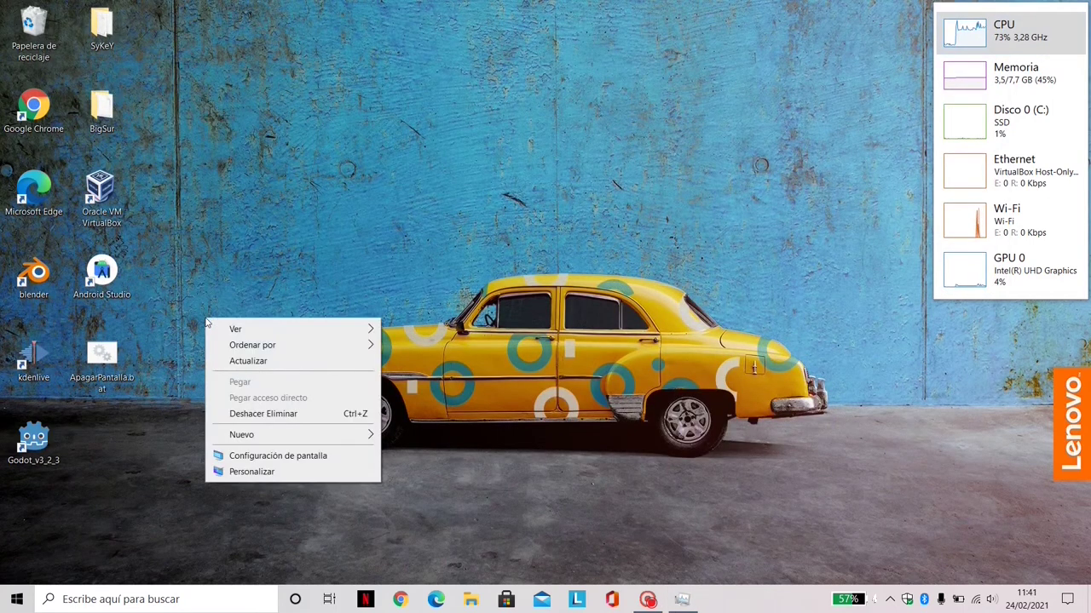
{"action": "mouse_move", "coordinate": [298, 441]}
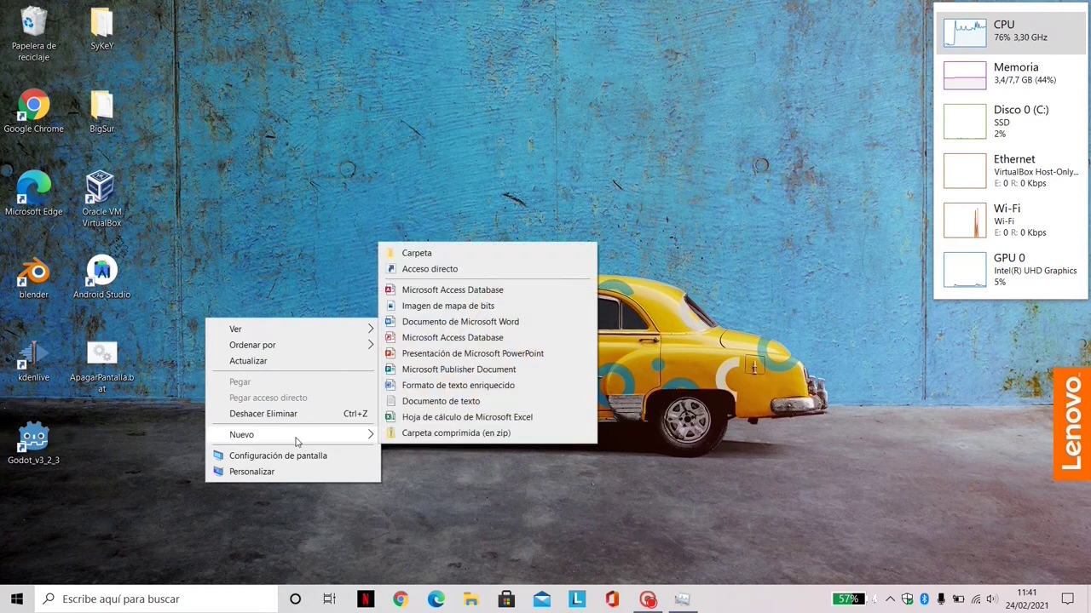
{"action": "left_click", "coordinate": [434, 402]}
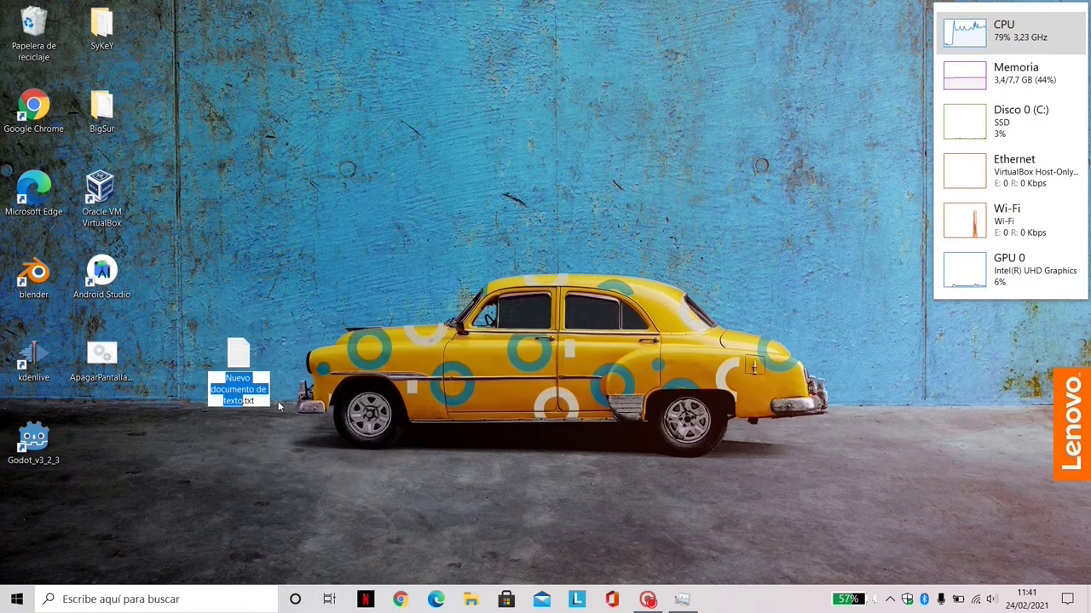
{"action": "key", "text": "Return"}
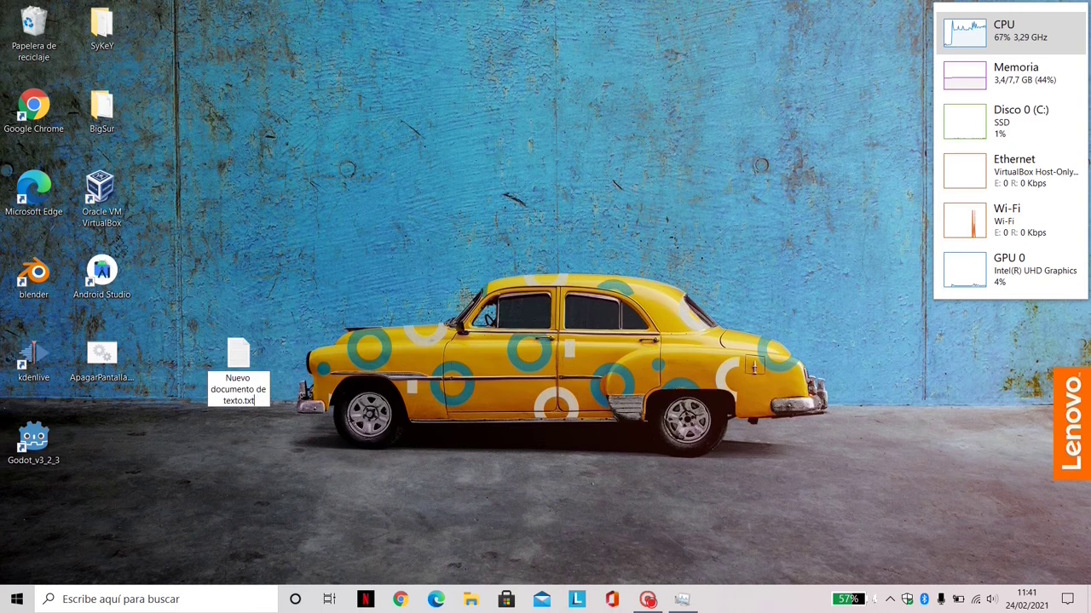
{"action": "key", "text": "BackSpace"}
{"action": "key", "text": "BackSpace"}
{"action": "type", "text": "bat"}
{"action": "key", "text": "Return"}
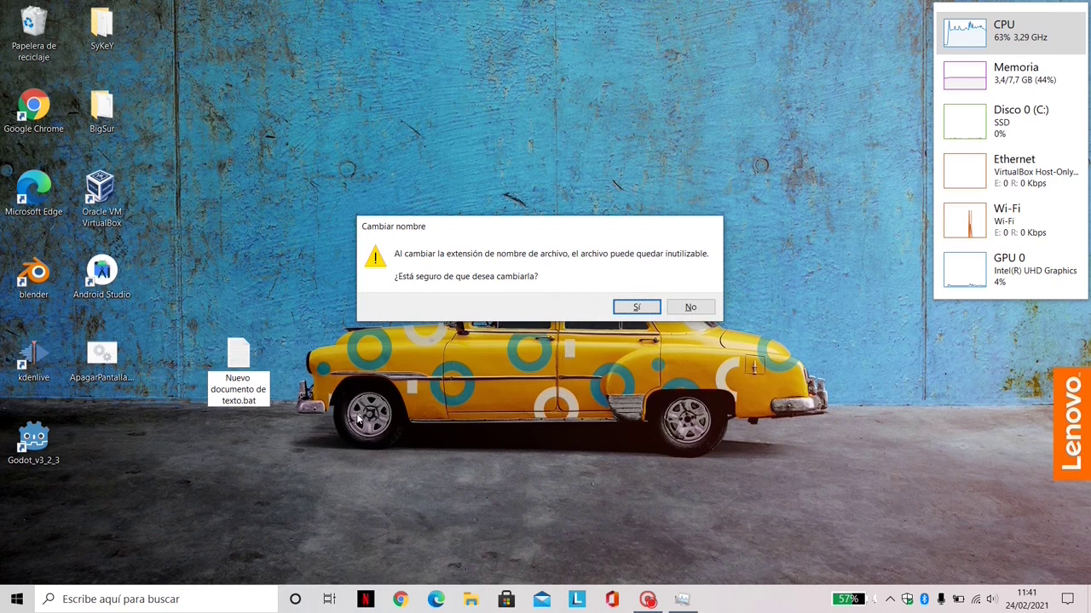
{"action": "left_click", "coordinate": [639, 312]}
{"action": "left_click_drag", "start_coordinate": [244, 360], "coordinate": [170, 358]}
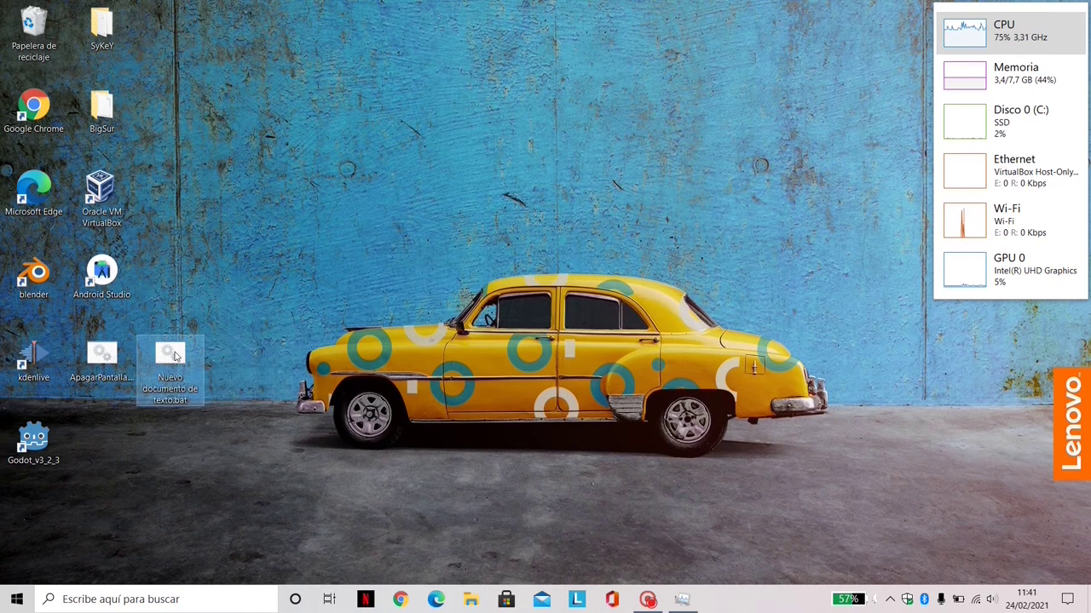
- Copy the entire PowerShell command from ApagarPantalla.bat and close the file
{"action": "right_click", "coordinate": [105, 356]}
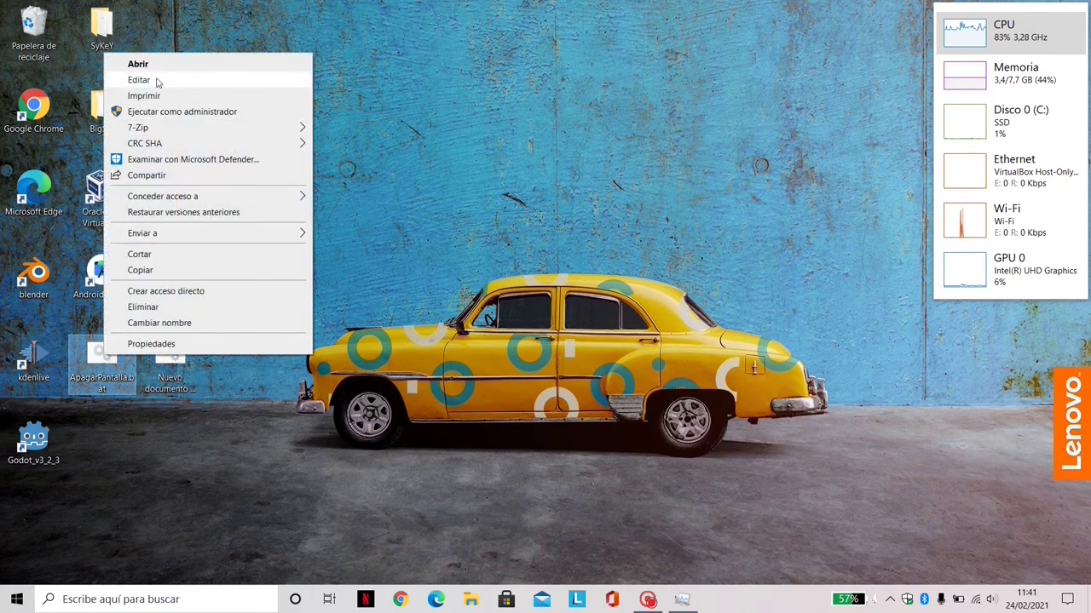
{"action": "left_click", "coordinate": [158, 82]}
{"action": "key", "text": "ctrl+a"}
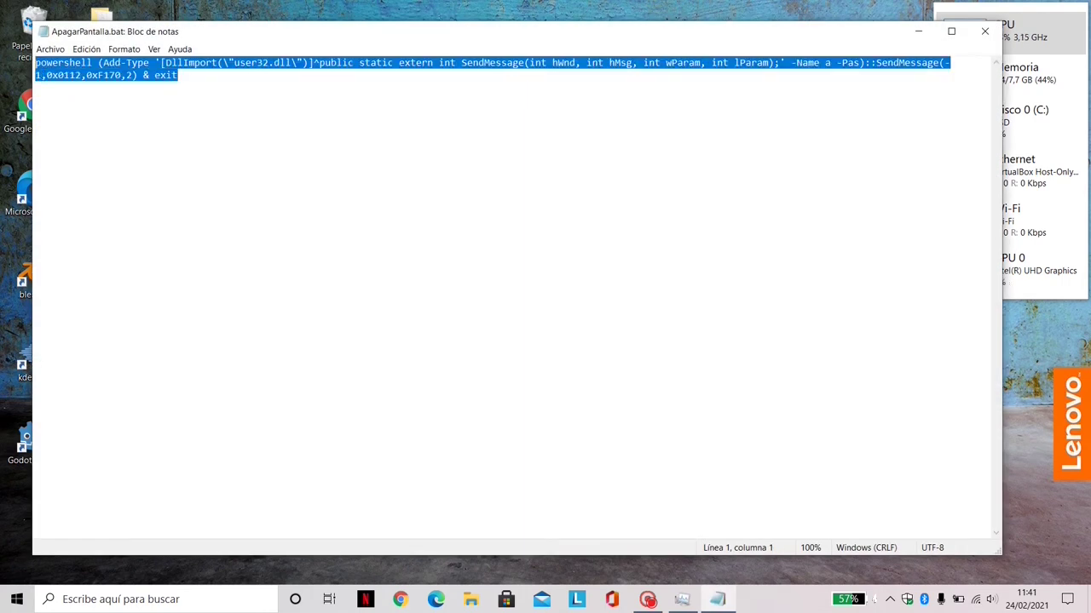
{"action": "right_click", "coordinate": [77, 63]}
{"action": "left_click", "coordinate": [128, 100]}
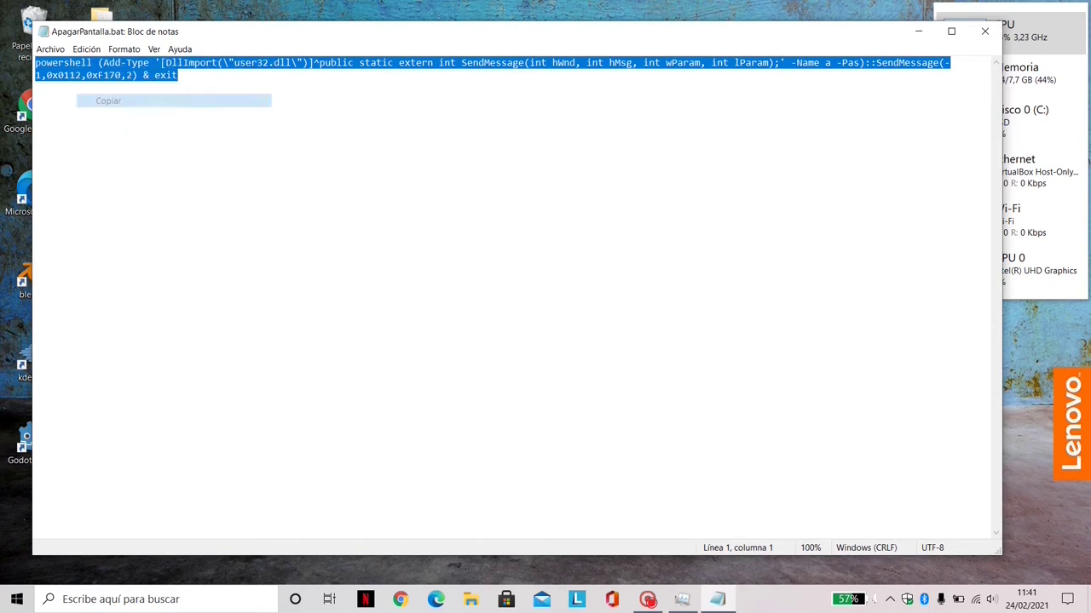
{"action": "left_click", "coordinate": [984, 30]}
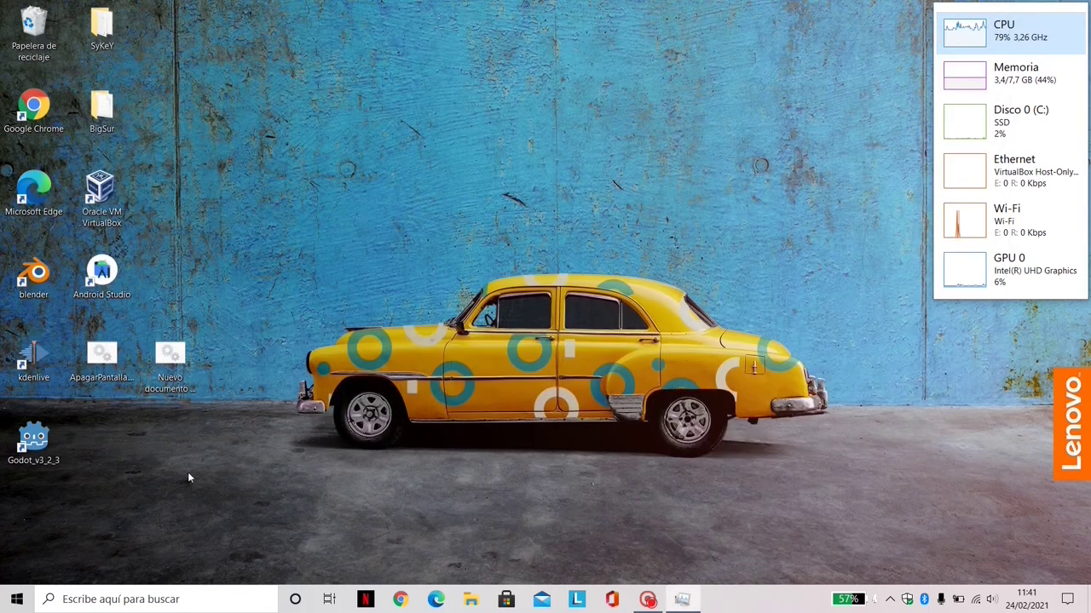
- Paste the command into Nuevo documento de texto.bat, copy the full text again, and close the file saving the changes
{"action": "right_click", "coordinate": [166, 360]}
{"action": "left_click", "coordinate": [251, 82]}
{"action": "right_click", "coordinate": [179, 146]}
{"action": "left_click", "coordinate": [246, 176]}
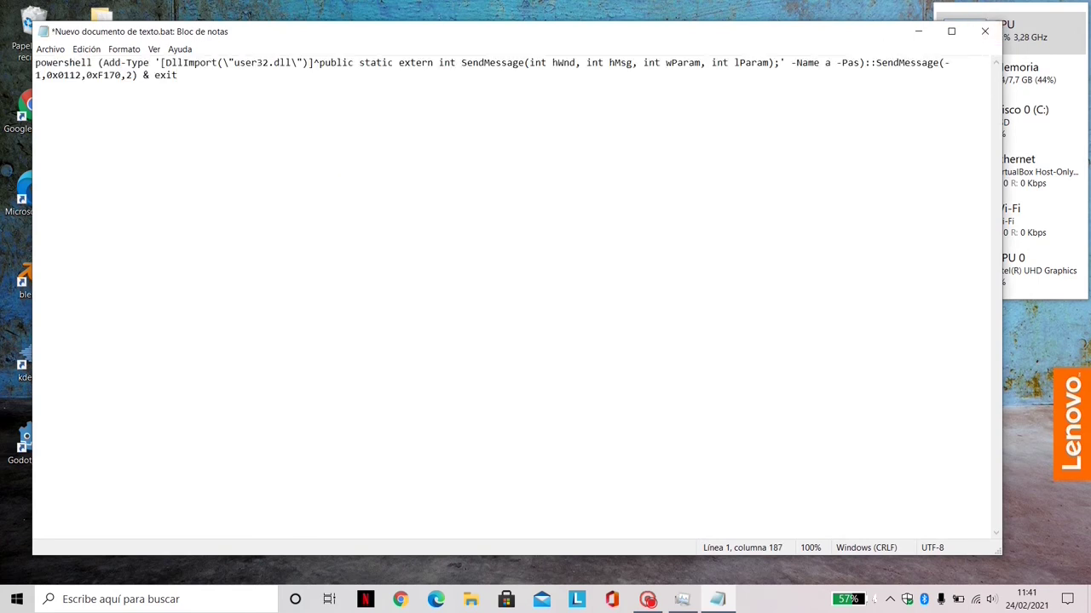
{"action": "key", "text": "ctrl+a"}
{"action": "key", "text": "ctrl+c"}
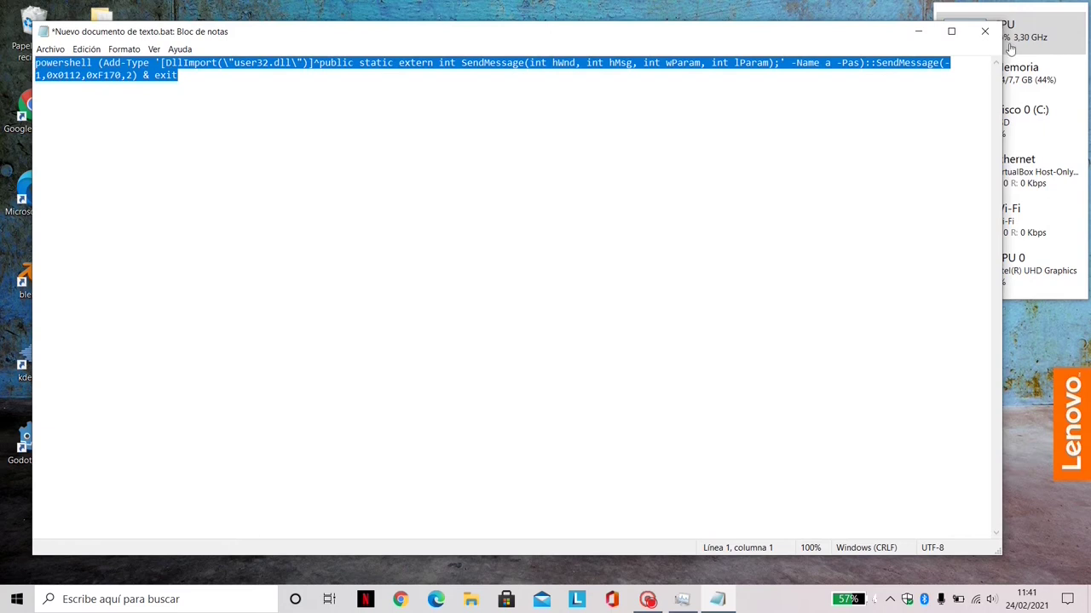
{"action": "left_click", "coordinate": [986, 36]}
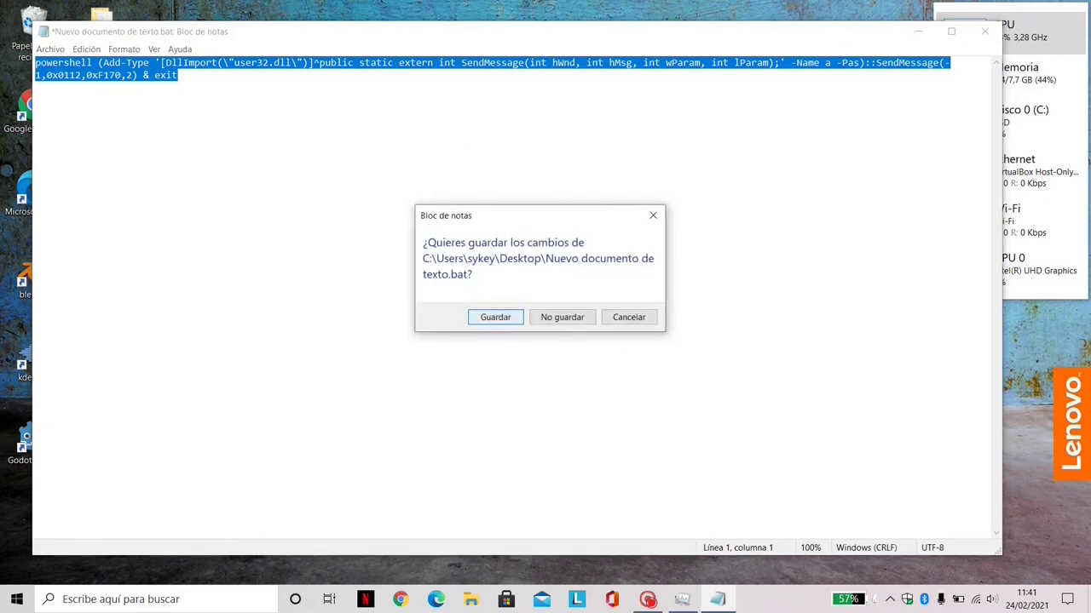
{"action": "left_click", "coordinate": [504, 318]}
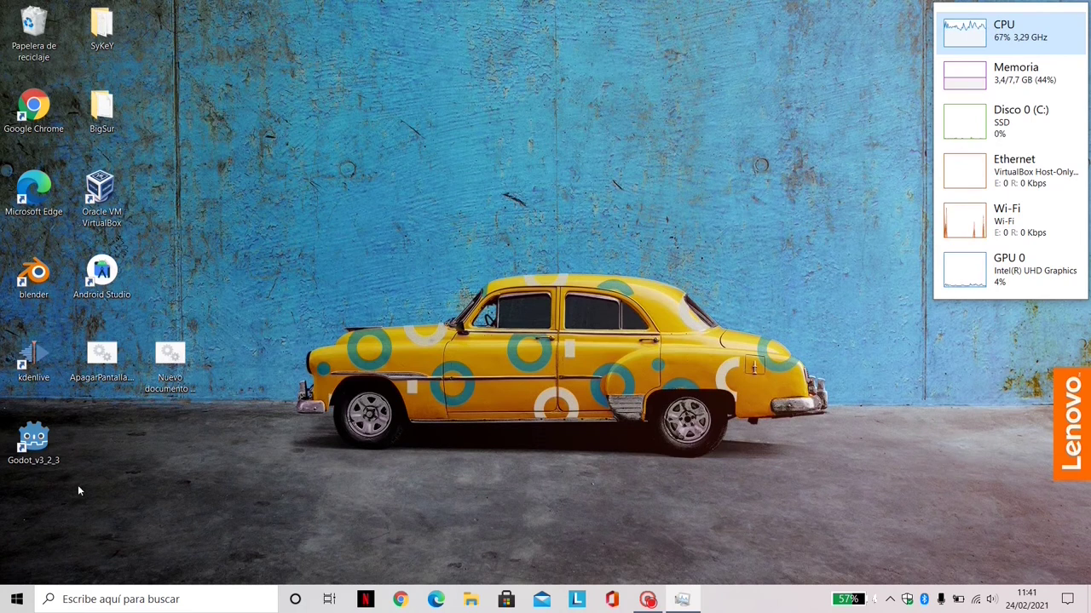
- Run the copied PowerShell command in a Command Prompt window and launch the new .bat file from the desktop
{"action": "left_click", "coordinate": [16, 601]}
{"action": "type", "text": "cmd"}
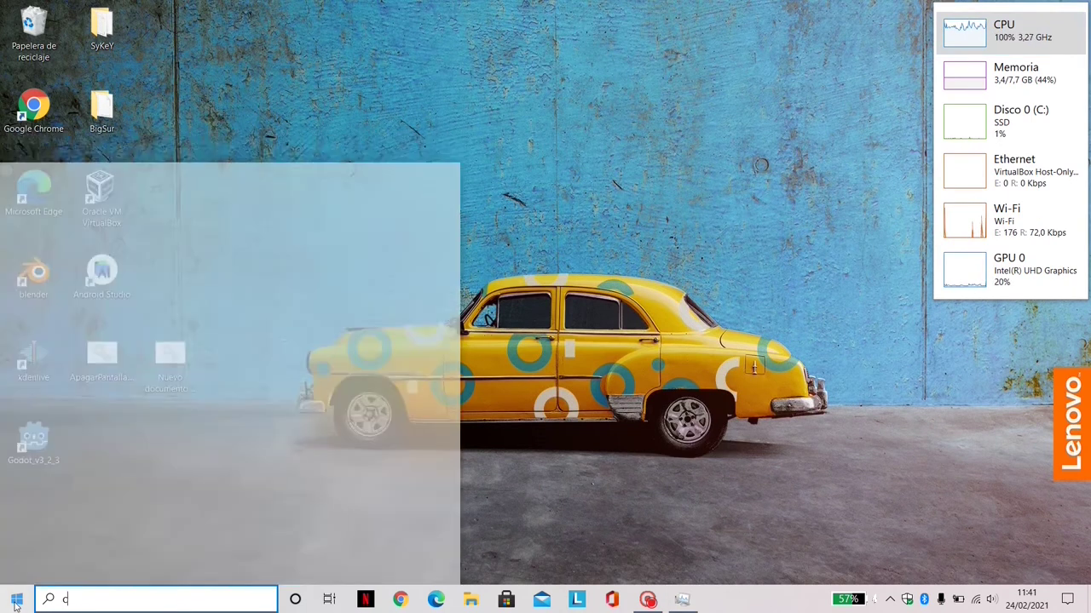
{"action": "key", "text": "Return"}
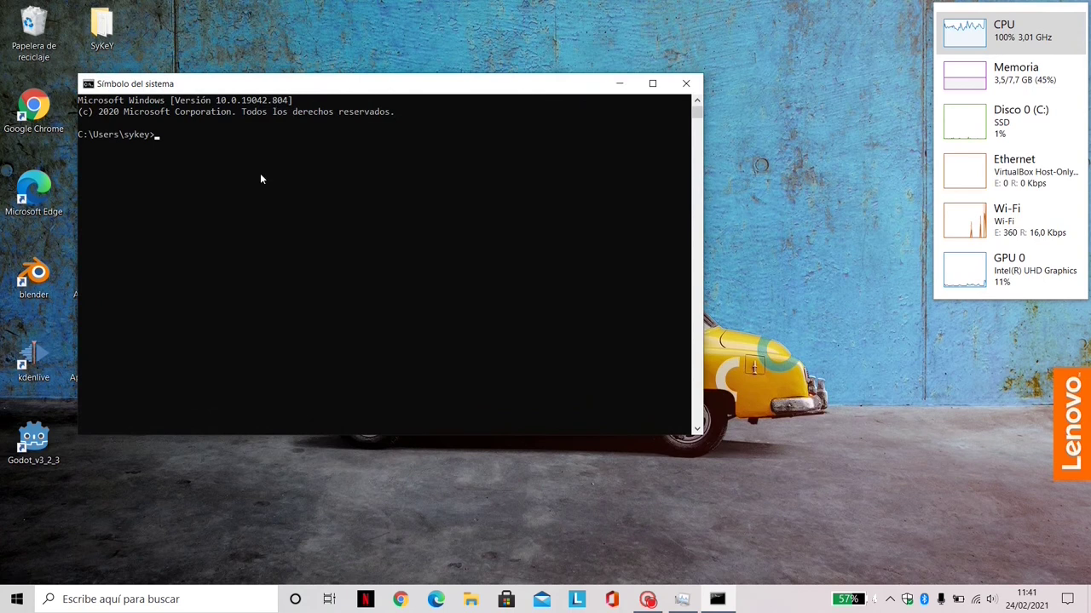
{"action": "key", "text": "ctrl+v"}
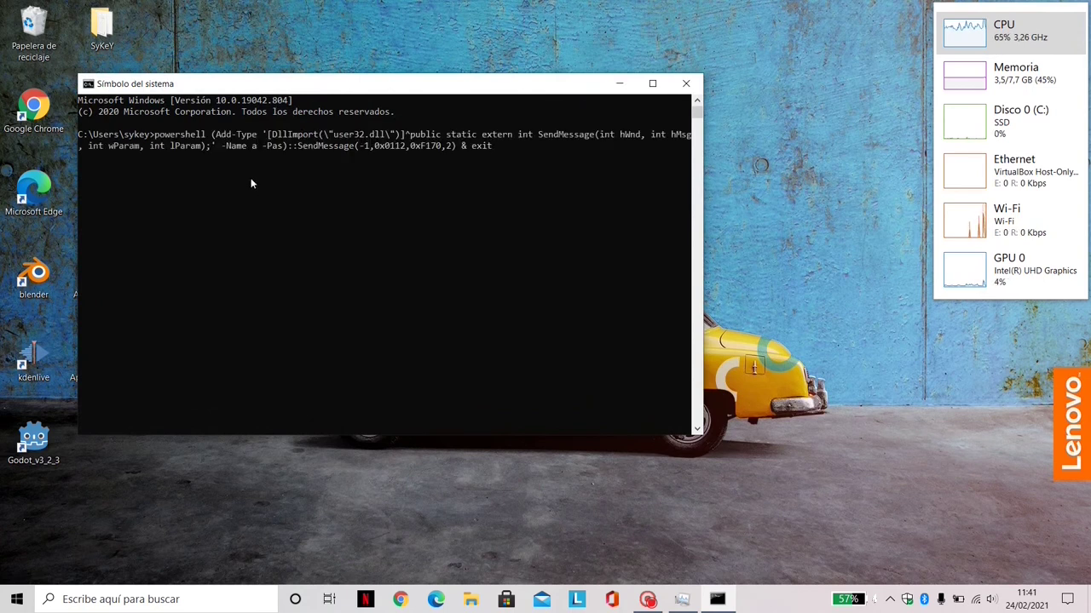
{"action": "key", "text": "Return"}
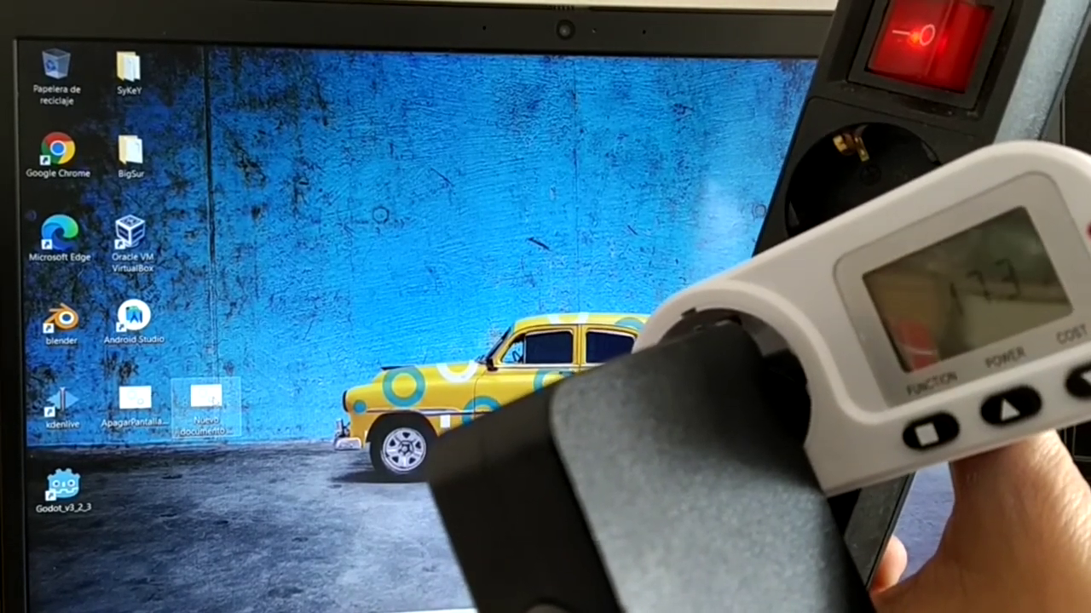
{"action": "double_click", "coordinate": [214, 403]}
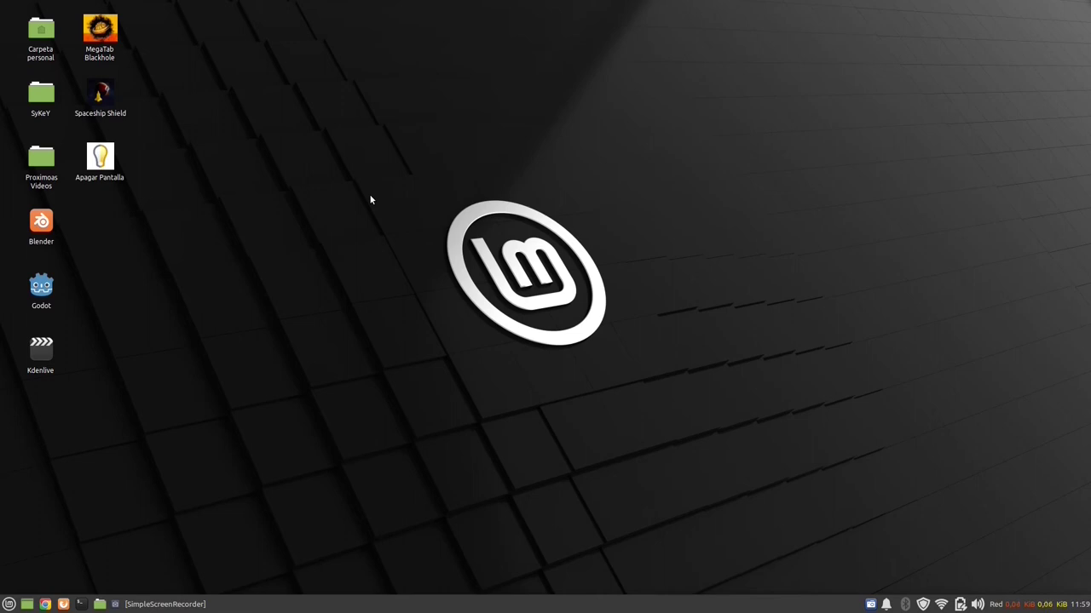
- Open the Xfce power manager in Linux Mint and examine its screen-off times and its power button and lid actions
{"action": "left_click", "coordinate": [7, 605]}
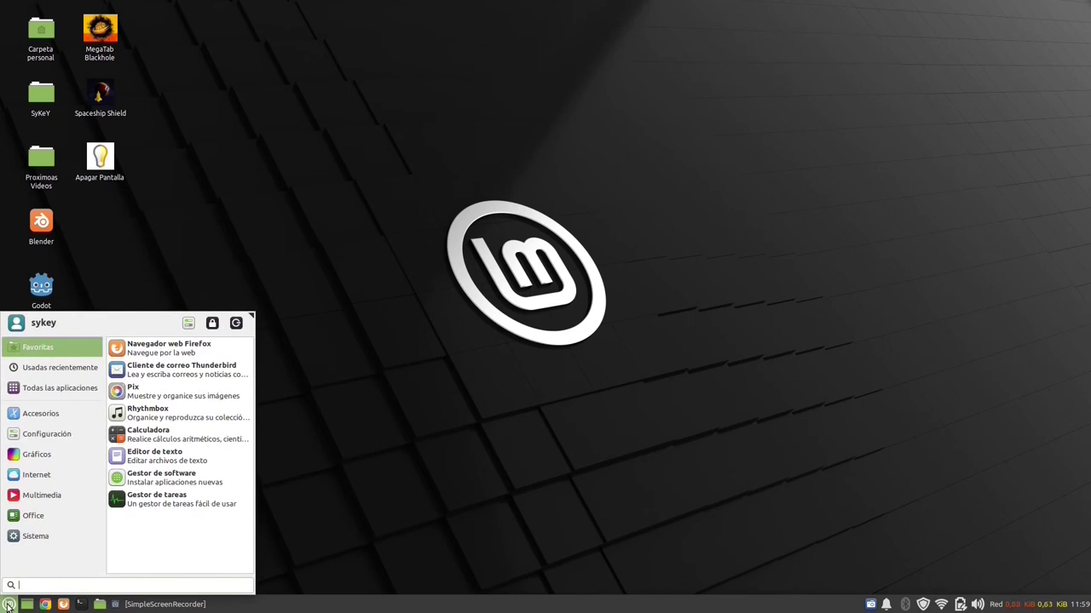
{"action": "type", "text": "ener"}
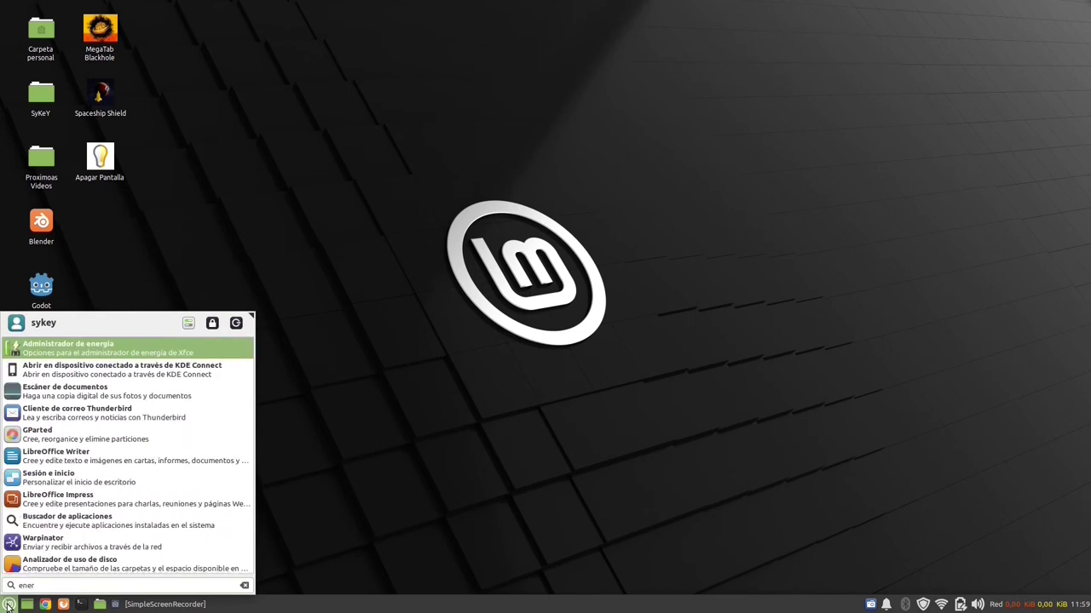
{"action": "key", "text": "Return"}
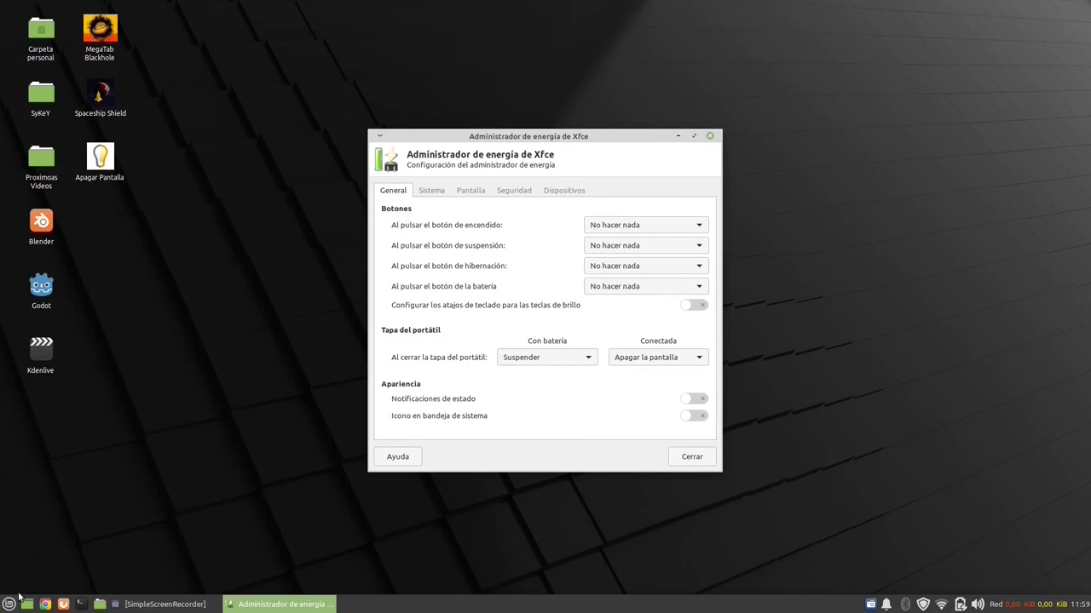
{"action": "left_click", "coordinate": [470, 192]}
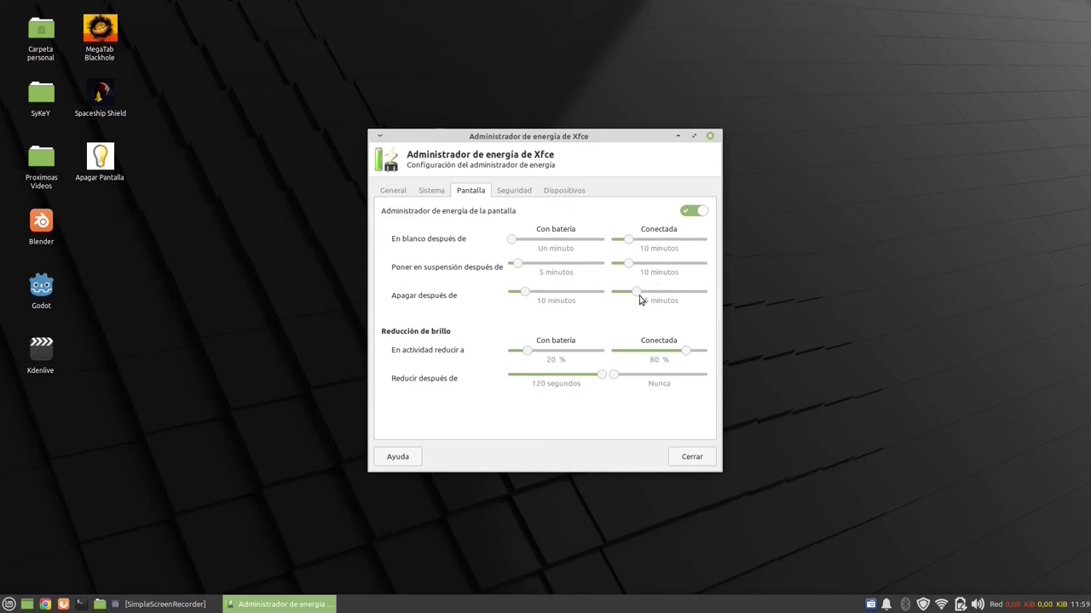
{"action": "left_click", "coordinate": [394, 191]}
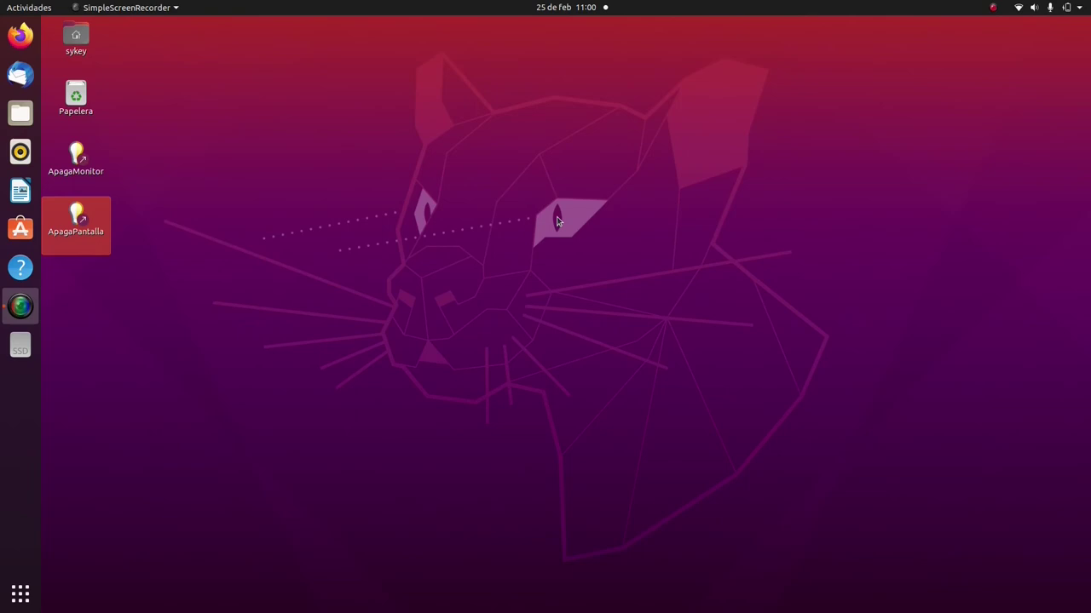
- Open the power settings in Ubuntu and examine the choices for turning off the screen and for the power button action
{"action": "left_click", "coordinate": [21, 594]}
{"action": "type", "text": "energi"}
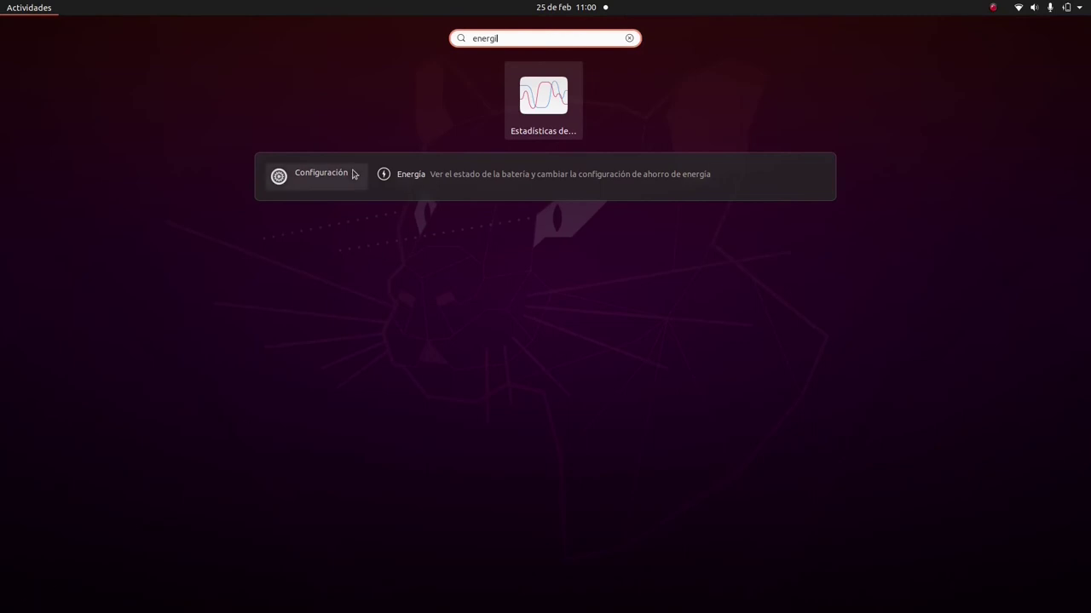
{"action": "left_click", "coordinate": [438, 175]}
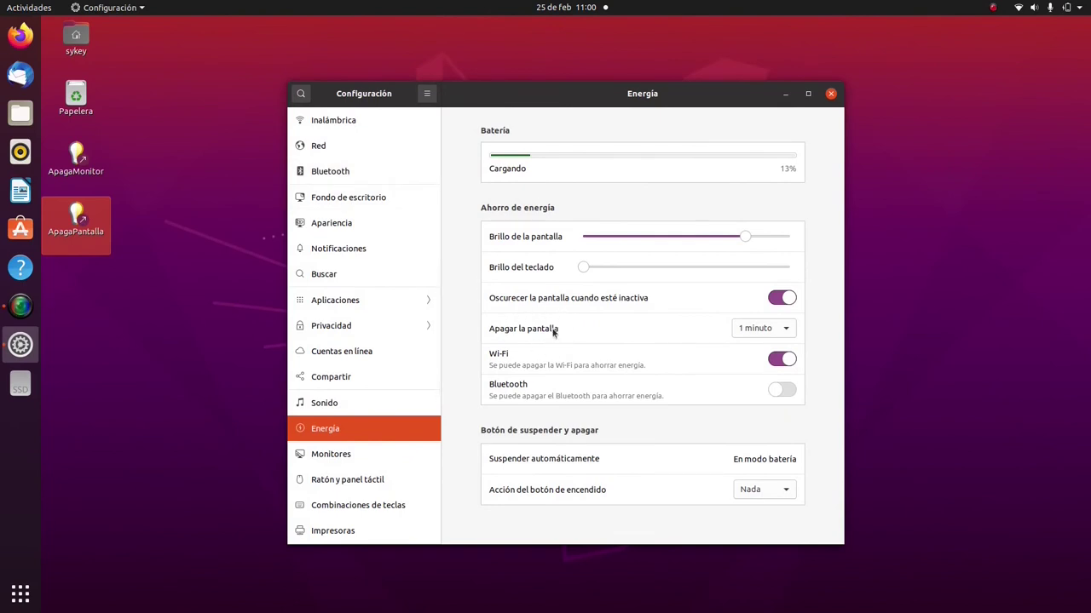
{"action": "left_click", "coordinate": [750, 335]}
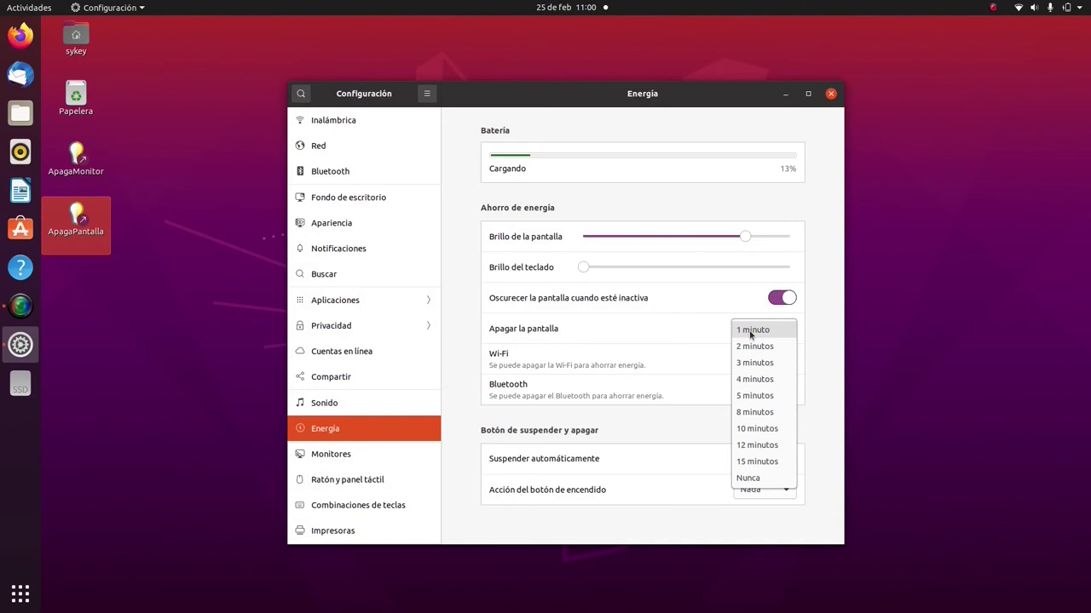
{"action": "left_click", "coordinate": [476, 331]}
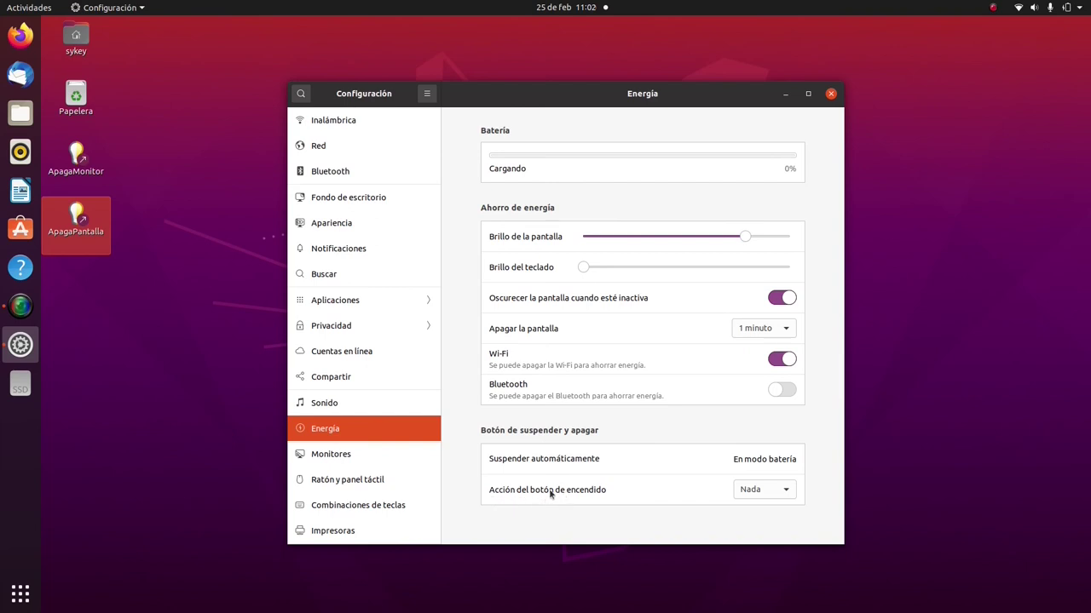
{"action": "left_click", "coordinate": [785, 494]}
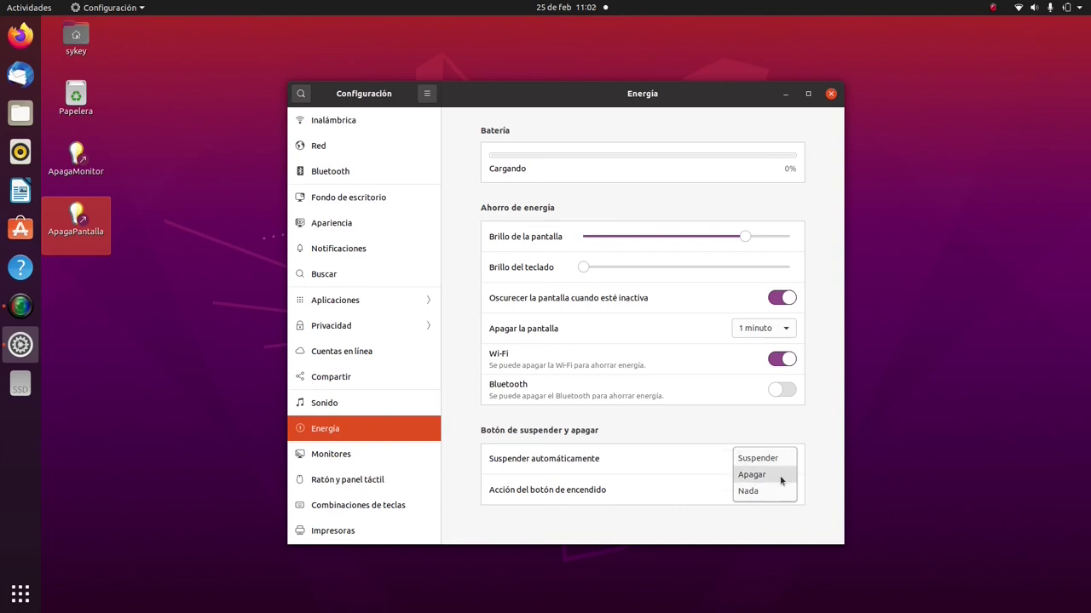
{"action": "left_click", "coordinate": [826, 481]}
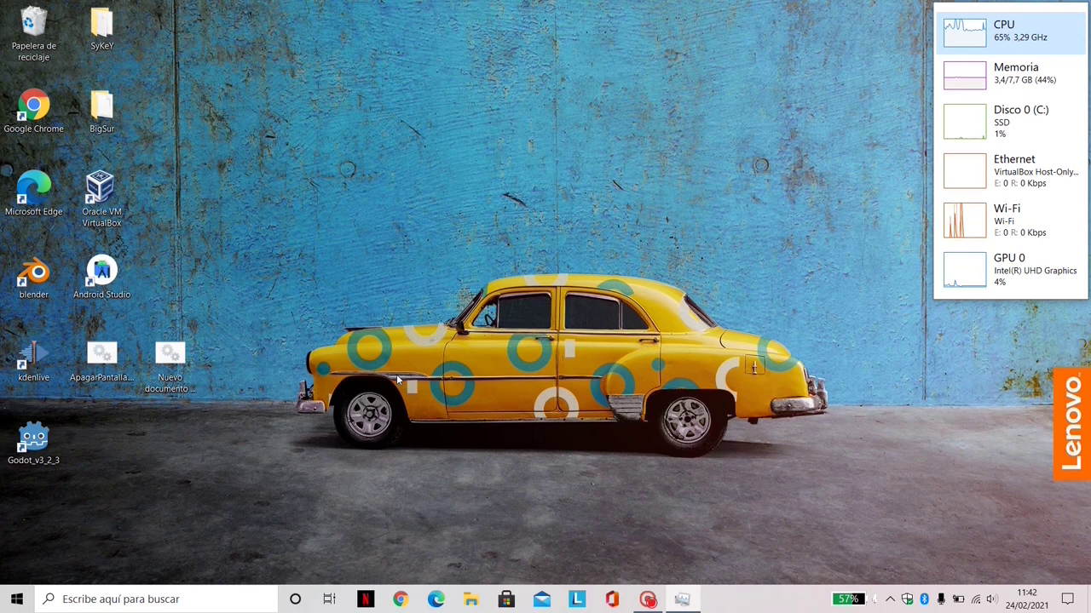
- Open the Windows power plan settings, go up to Opciones de energía, and open the settings for the lid-closing behaviour
{"action": "left_click", "coordinate": [16, 600]}
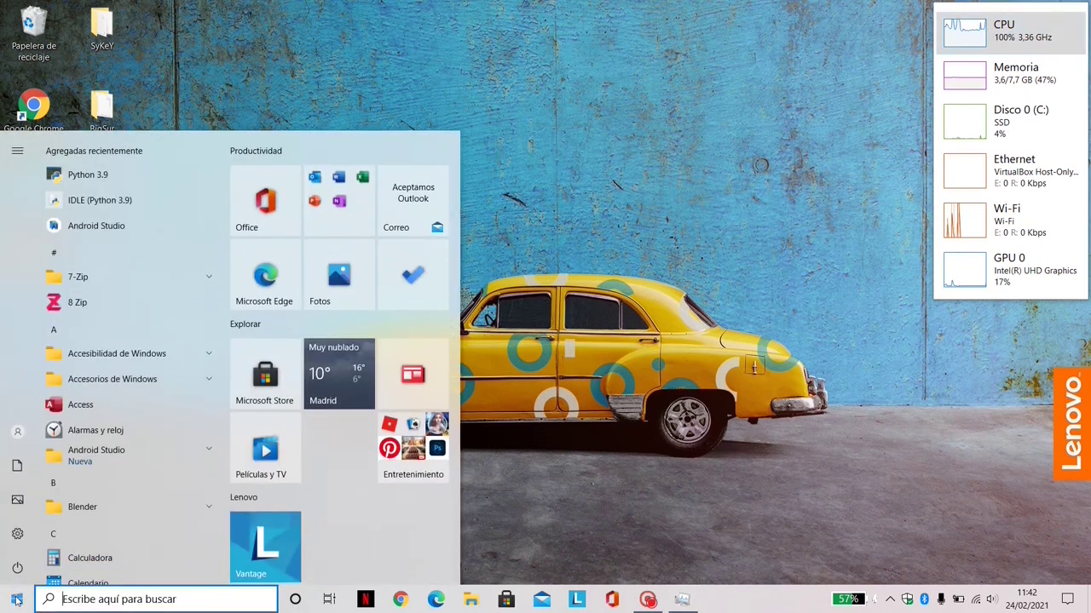
{"action": "type", "text": "ee"}
{"action": "key", "text": "Escape"}
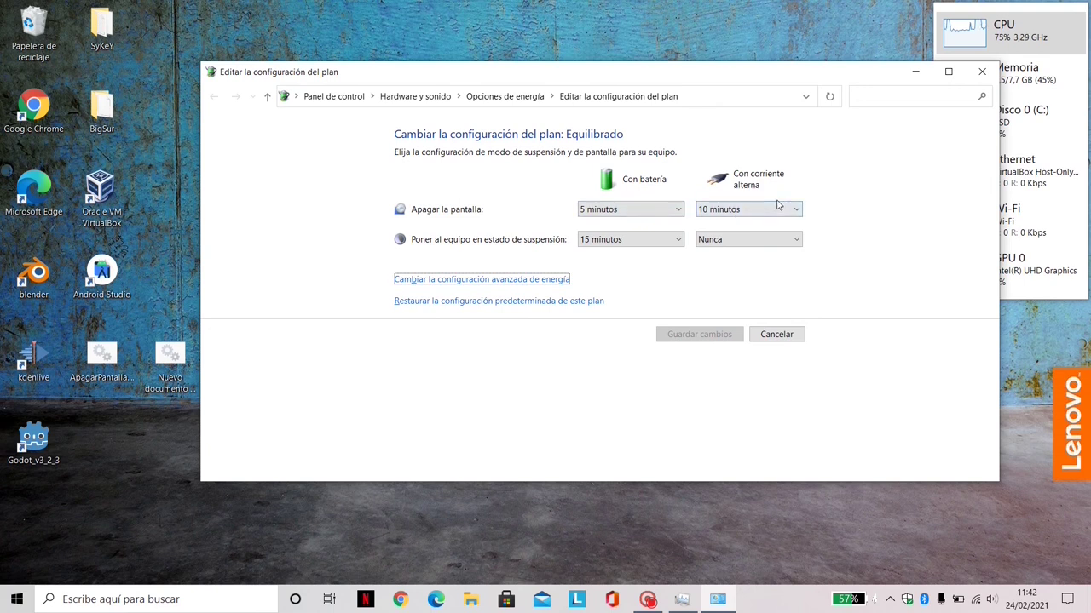
{"action": "left_click", "coordinate": [505, 96]}
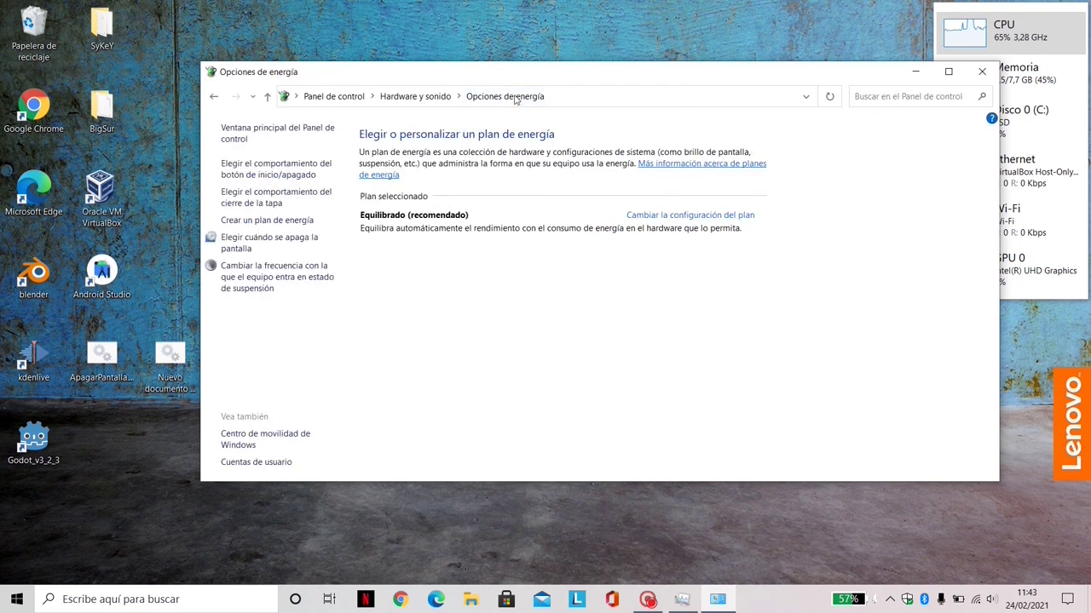
{"action": "left_click", "coordinate": [265, 204]}
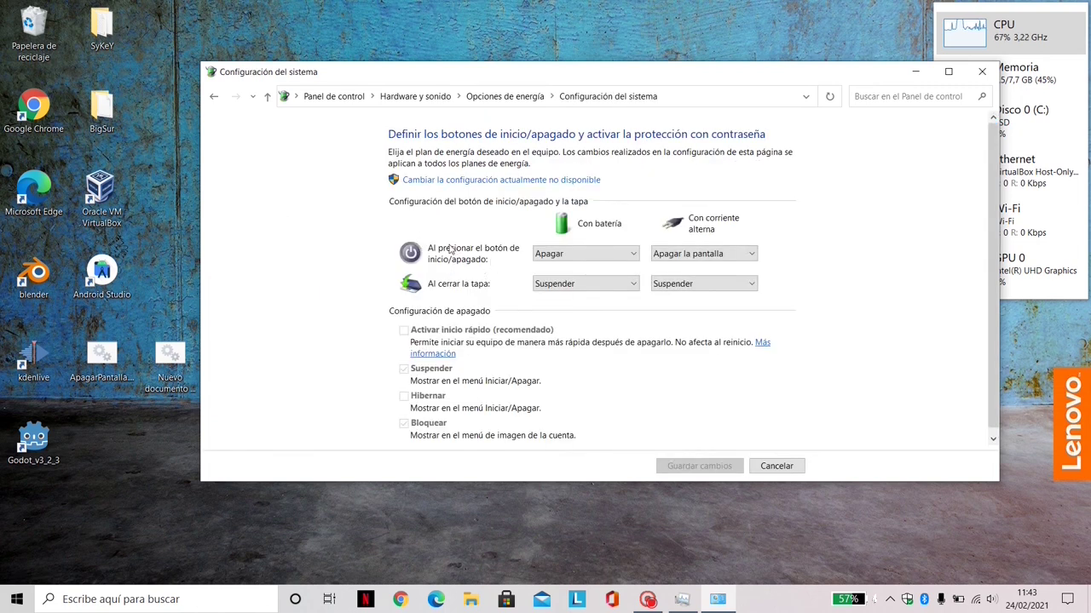
- Examine the action choices for closing the lid on battery and for the power button on mains and battery, keeping the current selections
{"action": "left_click", "coordinate": [608, 285]}
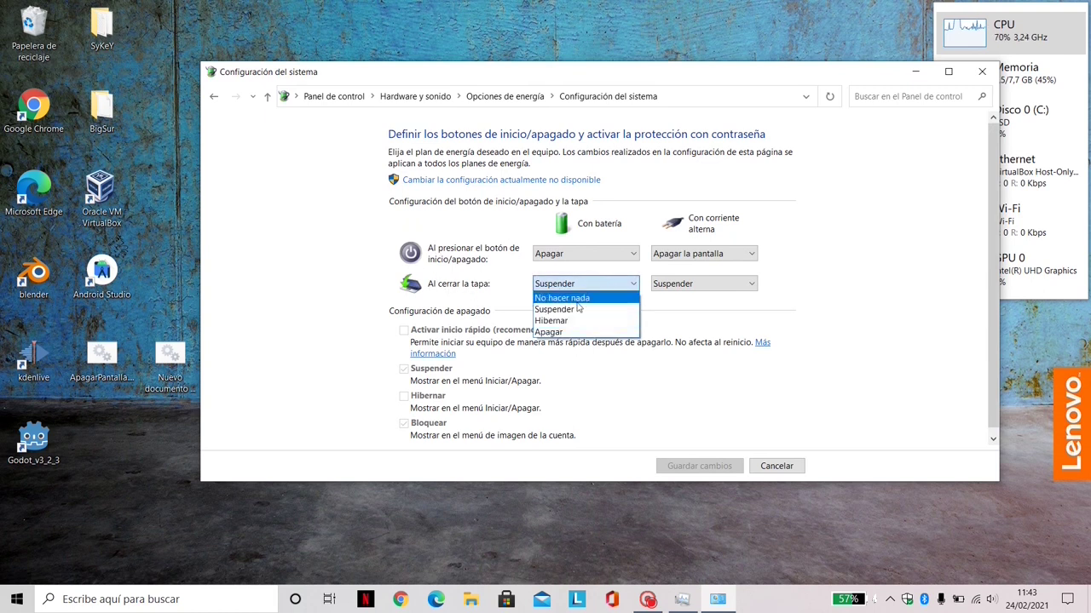
{"action": "left_click", "coordinate": [869, 285]}
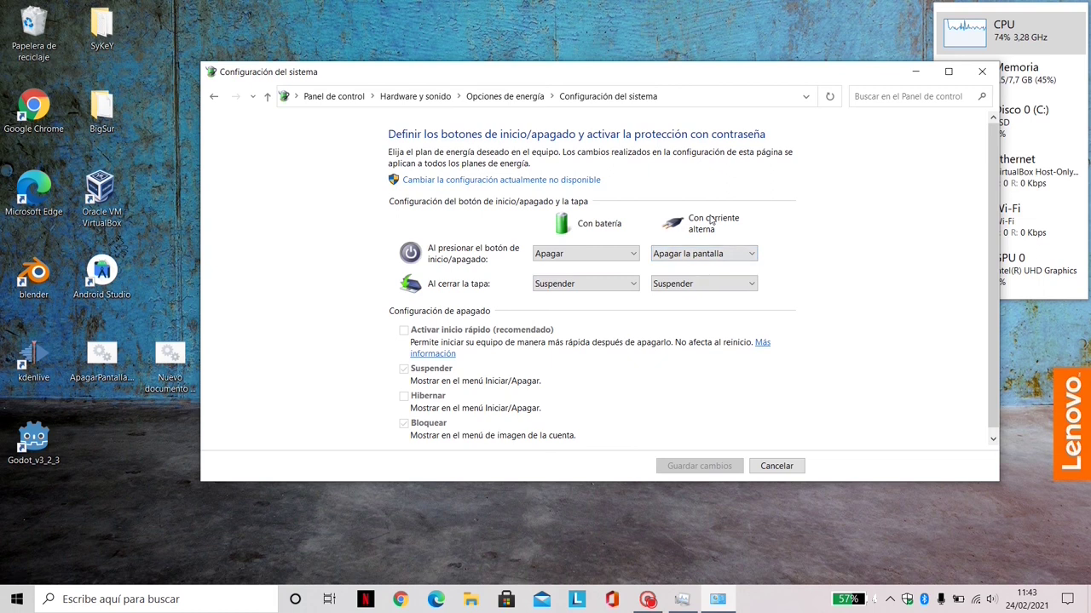
{"action": "left_click", "coordinate": [750, 255]}
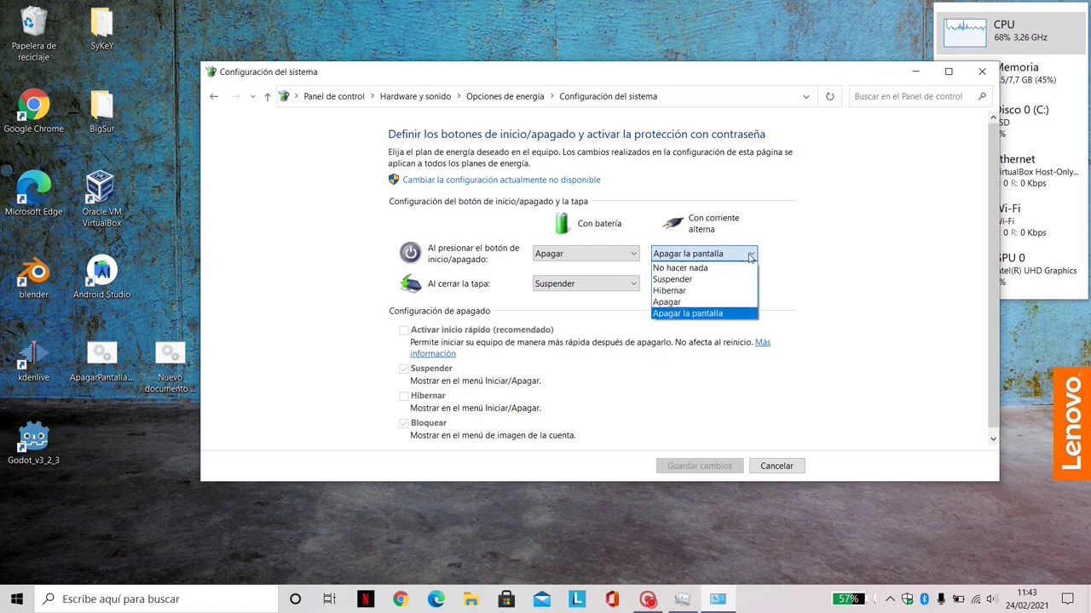
{"action": "left_click", "coordinate": [750, 257]}
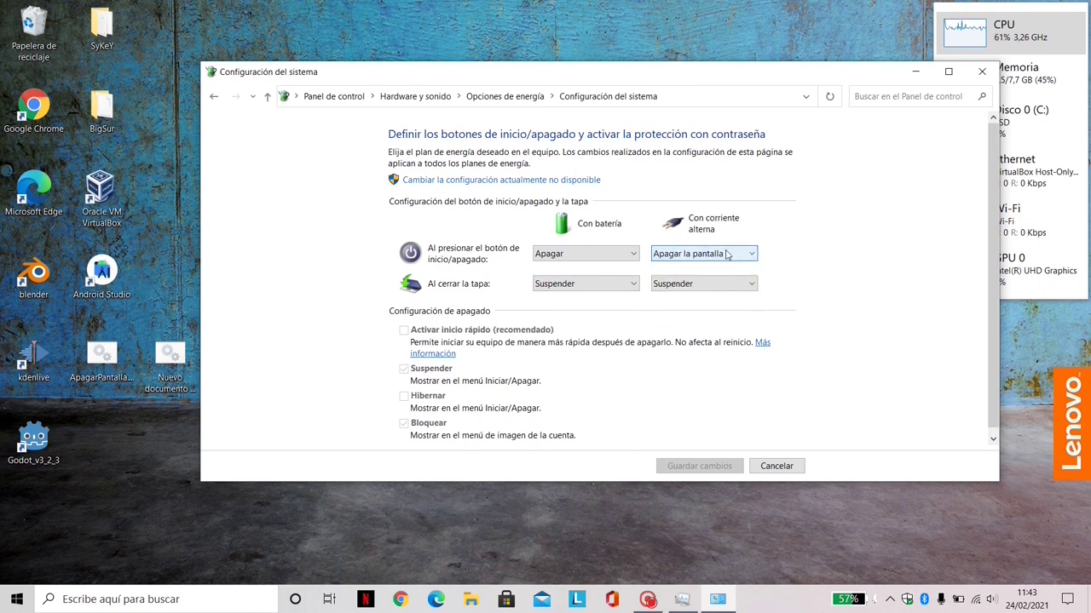
{"action": "left_click", "coordinate": [635, 256]}
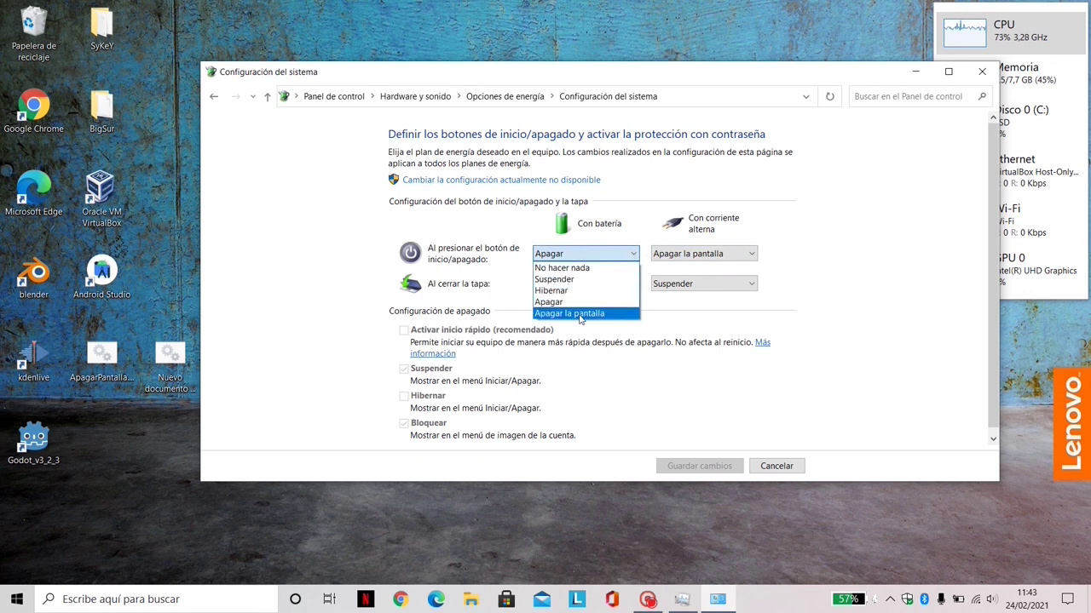
{"action": "left_click", "coordinate": [621, 256]}
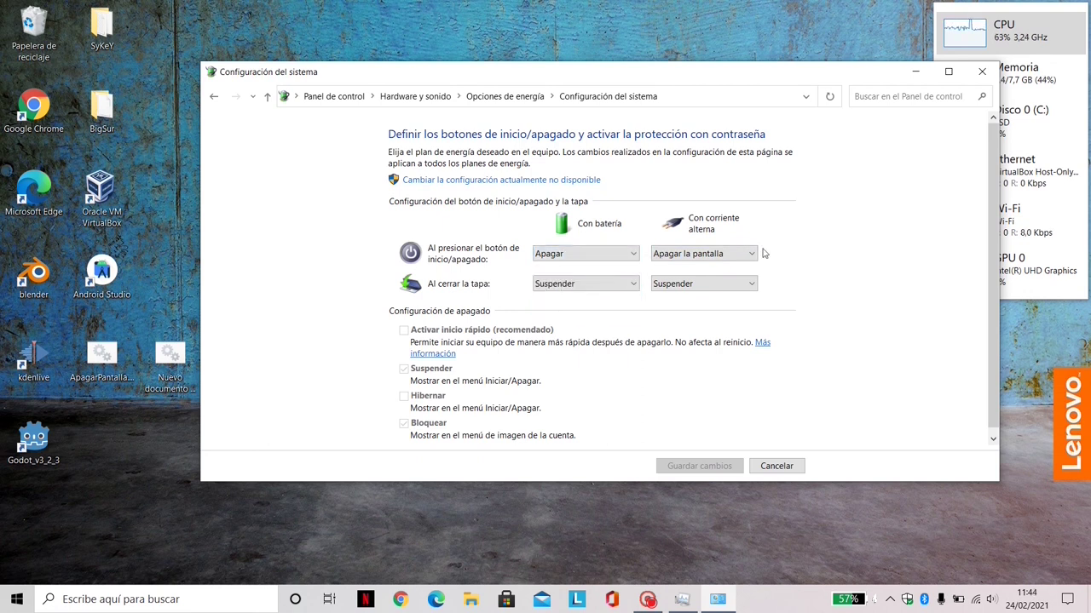